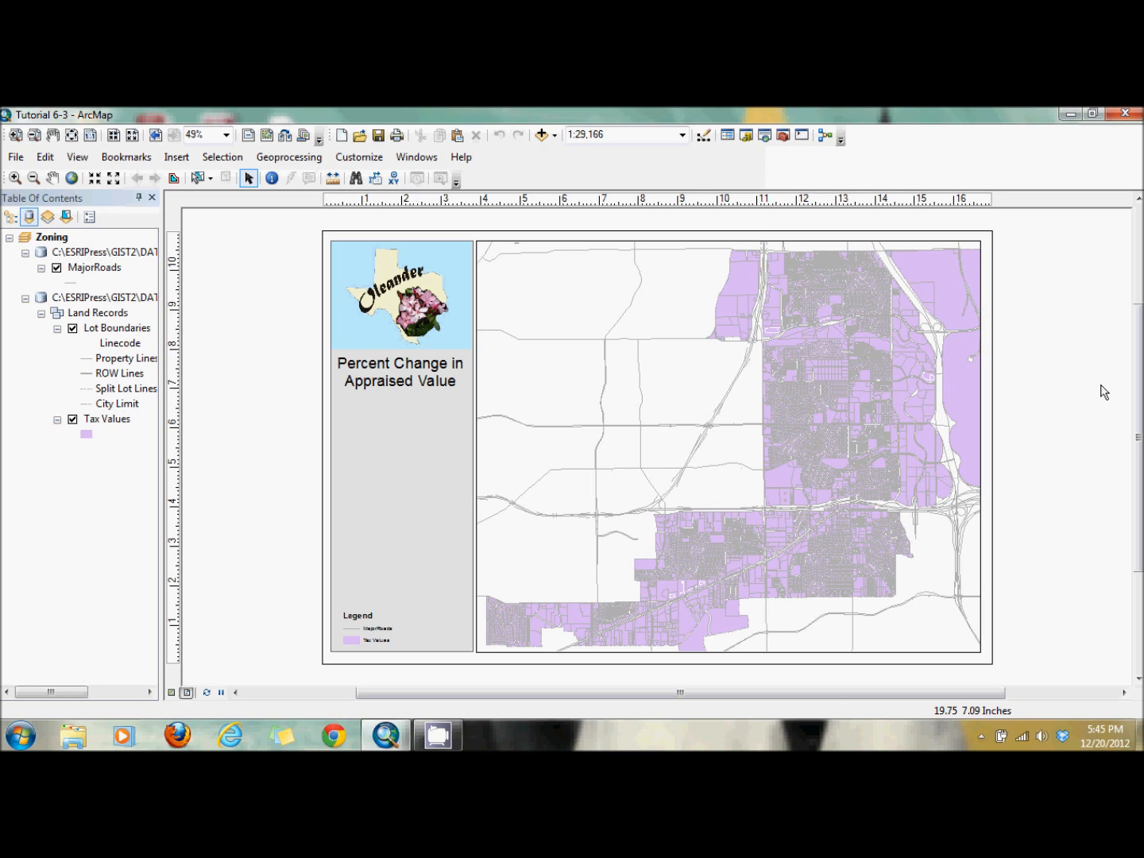
Examine the records and tax value fields in the Tax Values layer's attribute table, and close the table
left_click(107, 421)
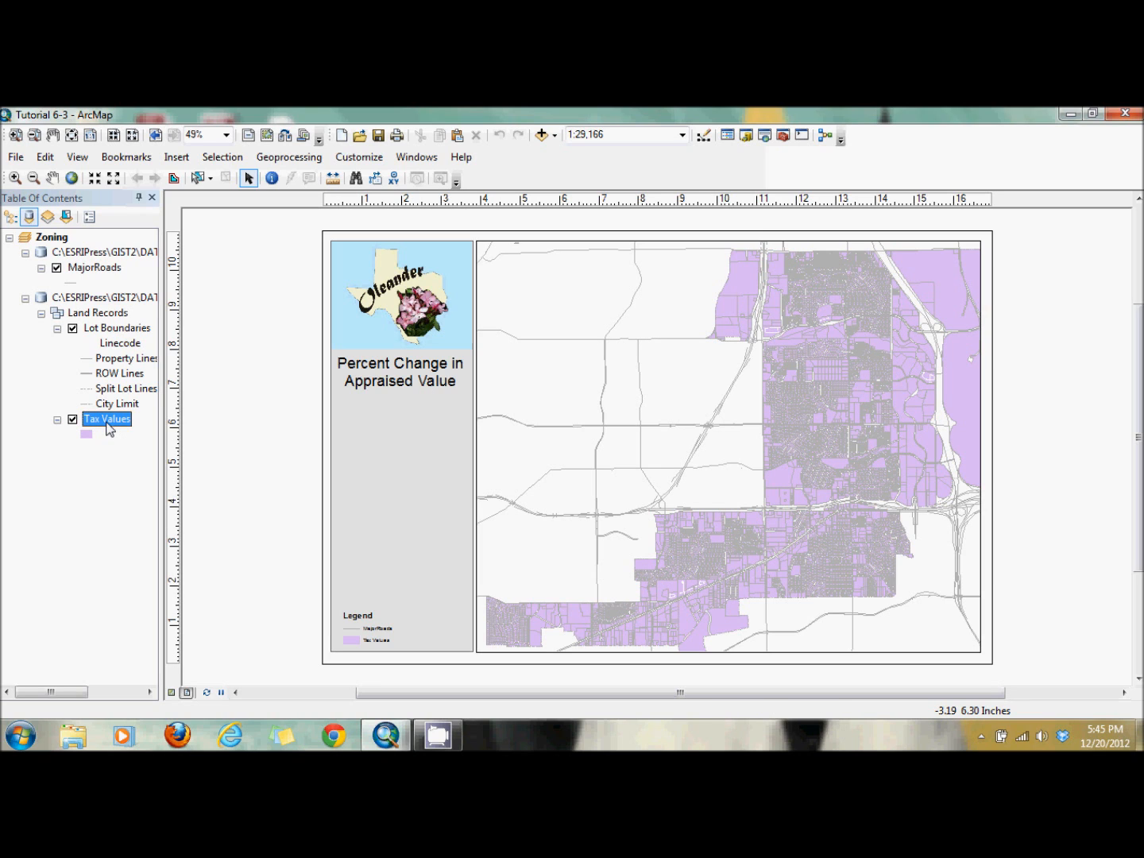
right_click(107, 420)
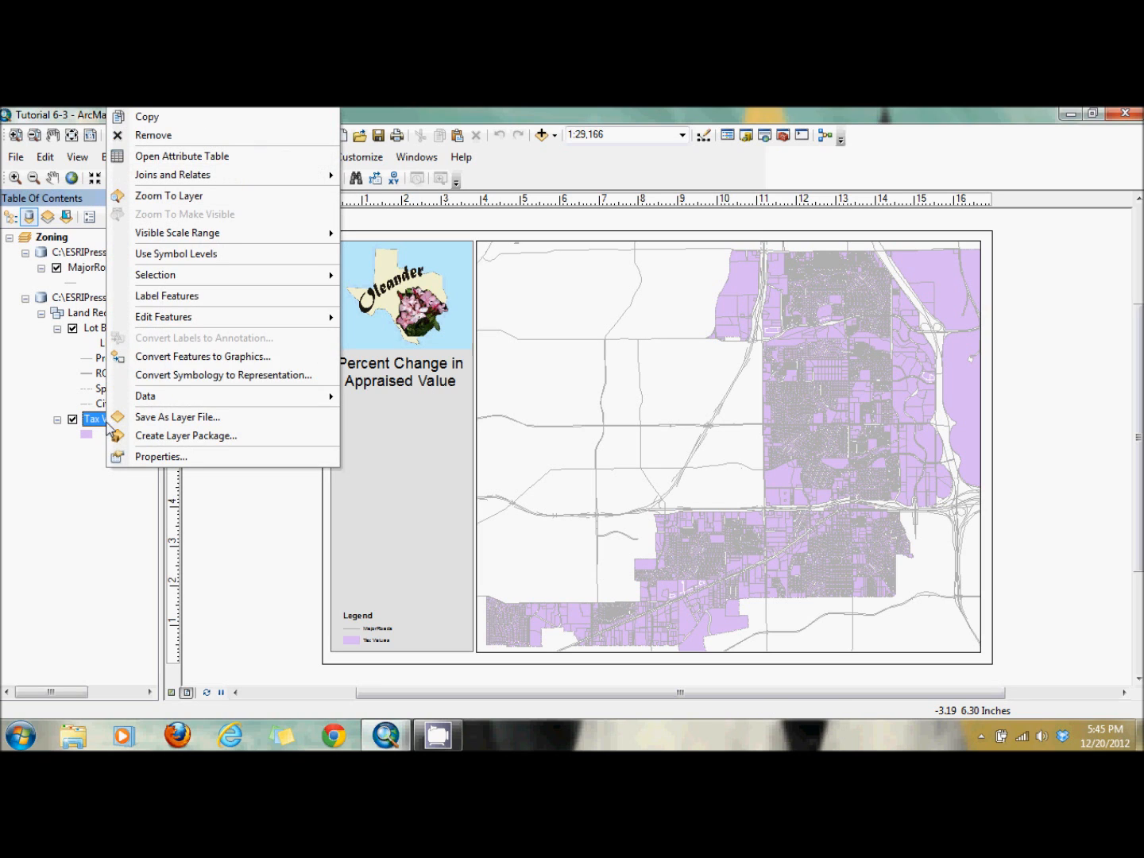
left_click(238, 159)
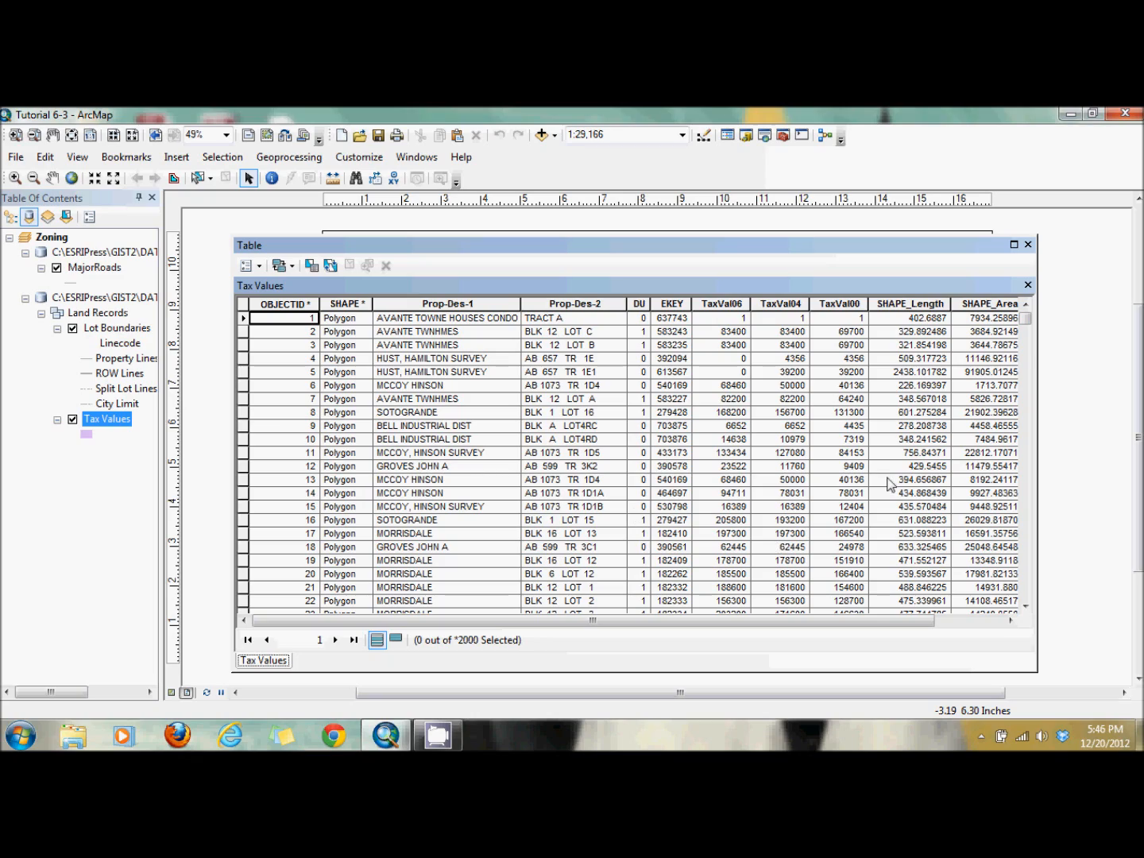
left_click(1030, 338)
left_click(1030, 338)
left_click(1031, 338)
left_click(1028, 355)
left_click(1029, 402)
left_click(1030, 406)
left_click(1026, 373)
left_click(1024, 373)
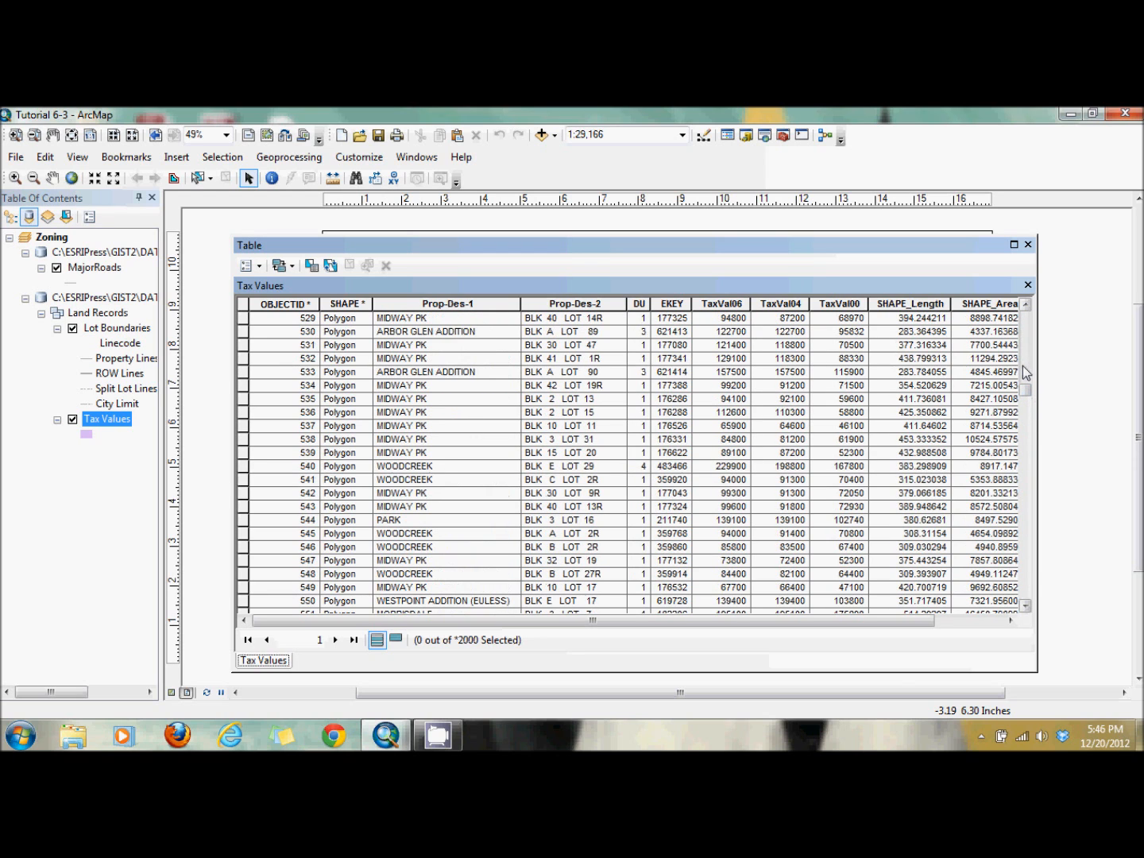
left_click(1026, 373)
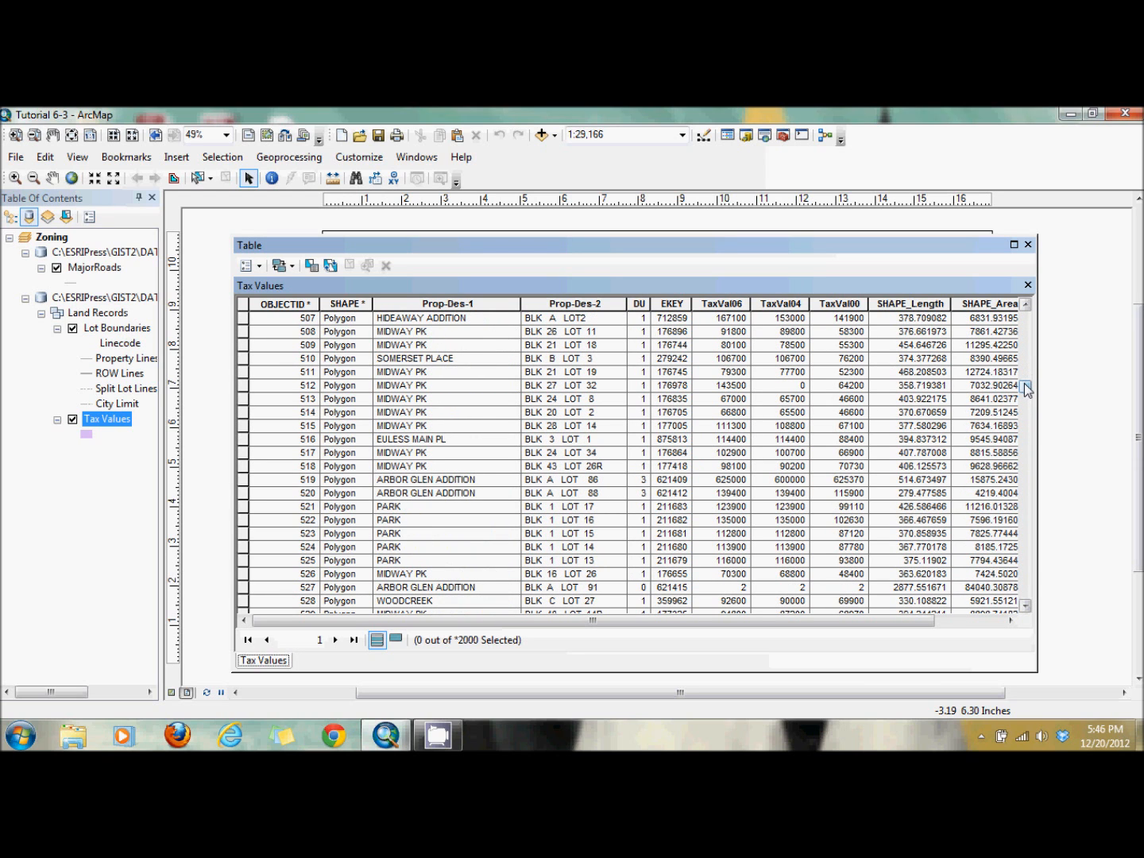
left_click_drag(1027, 389, 1027, 317)
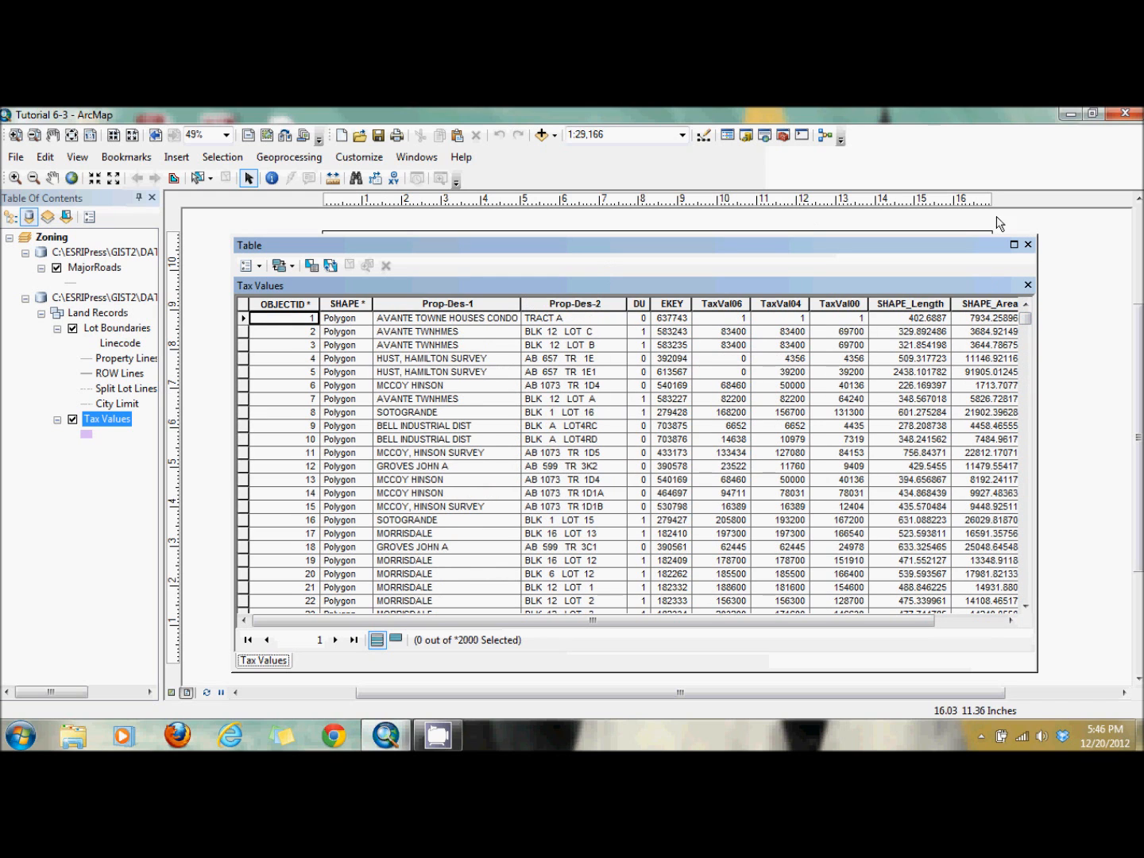
left_click(1028, 244)
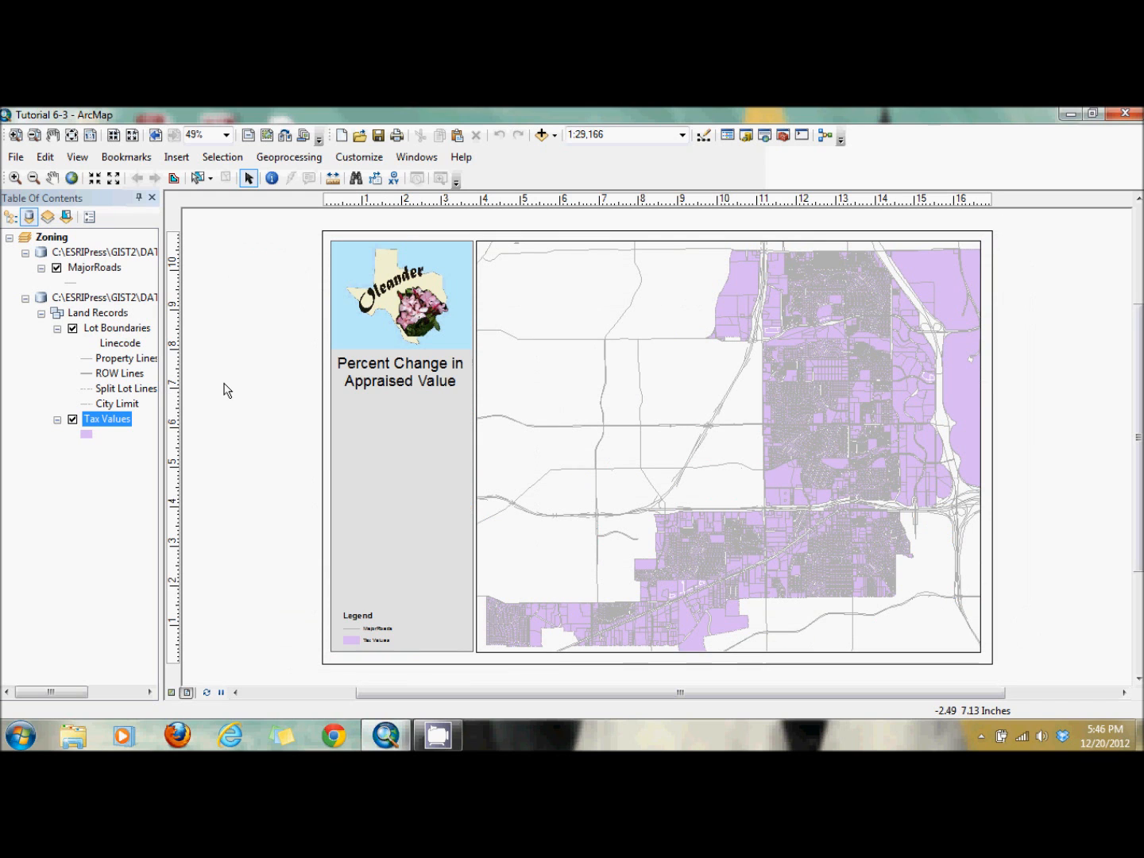
Limit the Tax Values layer with the definition query [DU] =1 and hide the Lot Boundaries layer
double_click(118, 419)
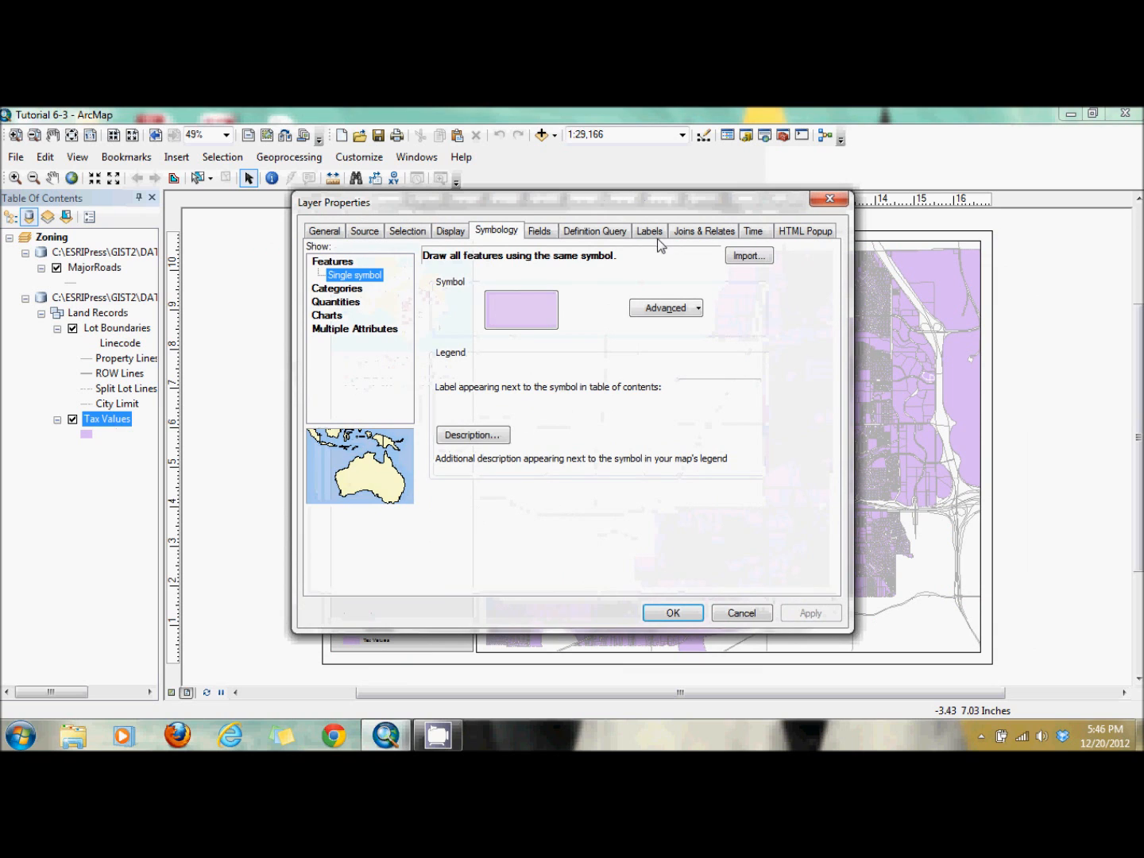
left_click(603, 231)
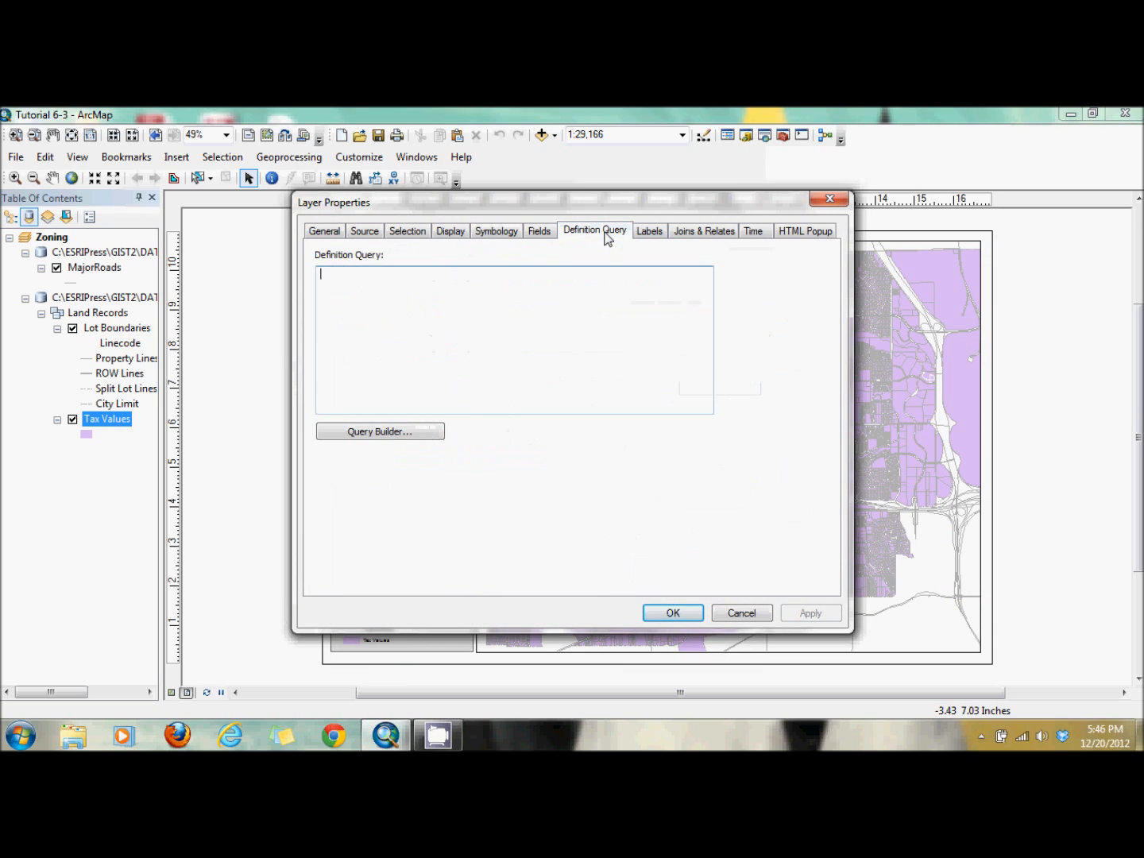
left_click(401, 435)
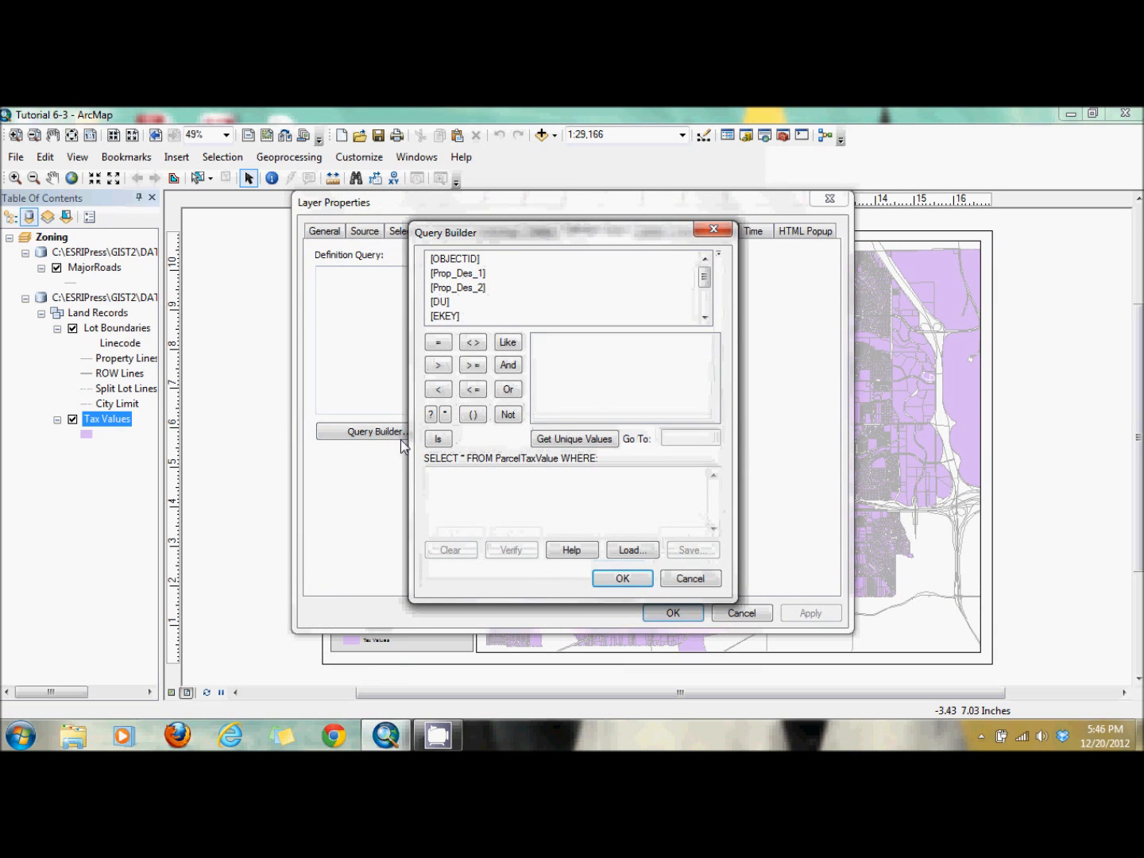
double_click(439, 303)
left_click(438, 343)
type("1")
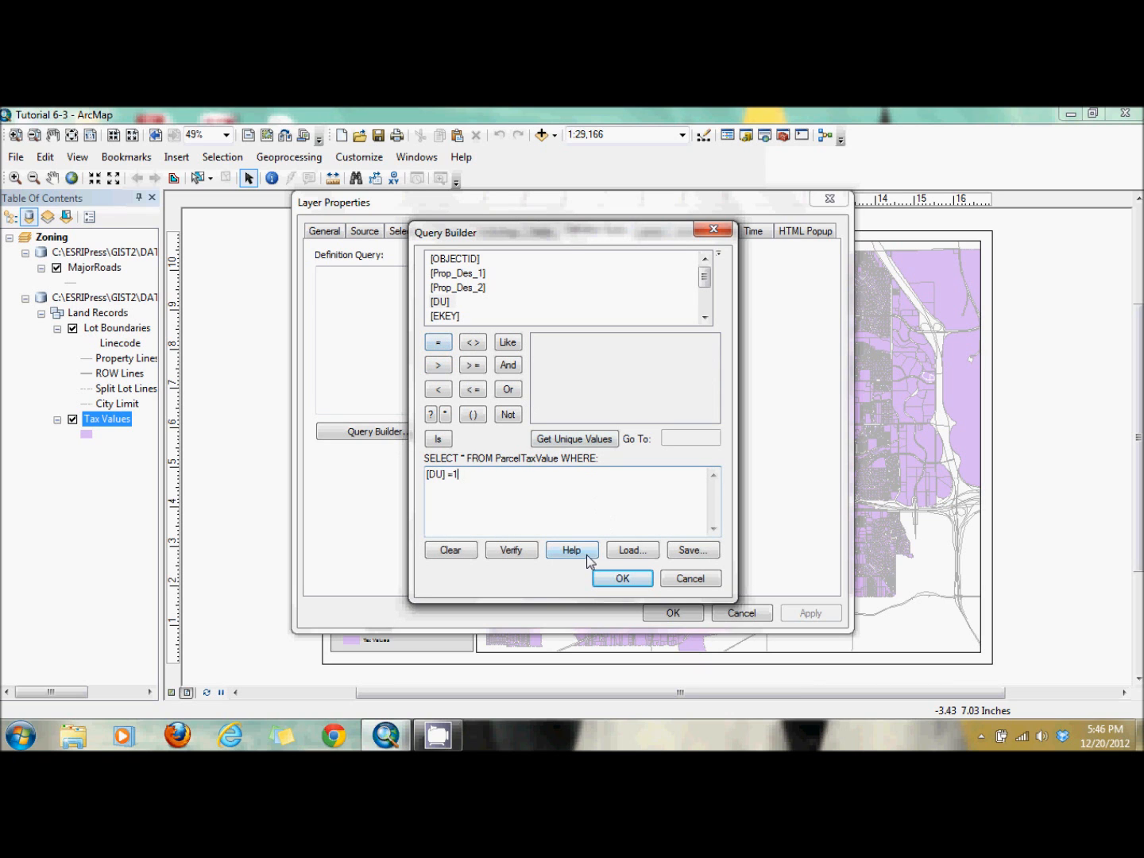
left_click(620, 579)
left_click(667, 612)
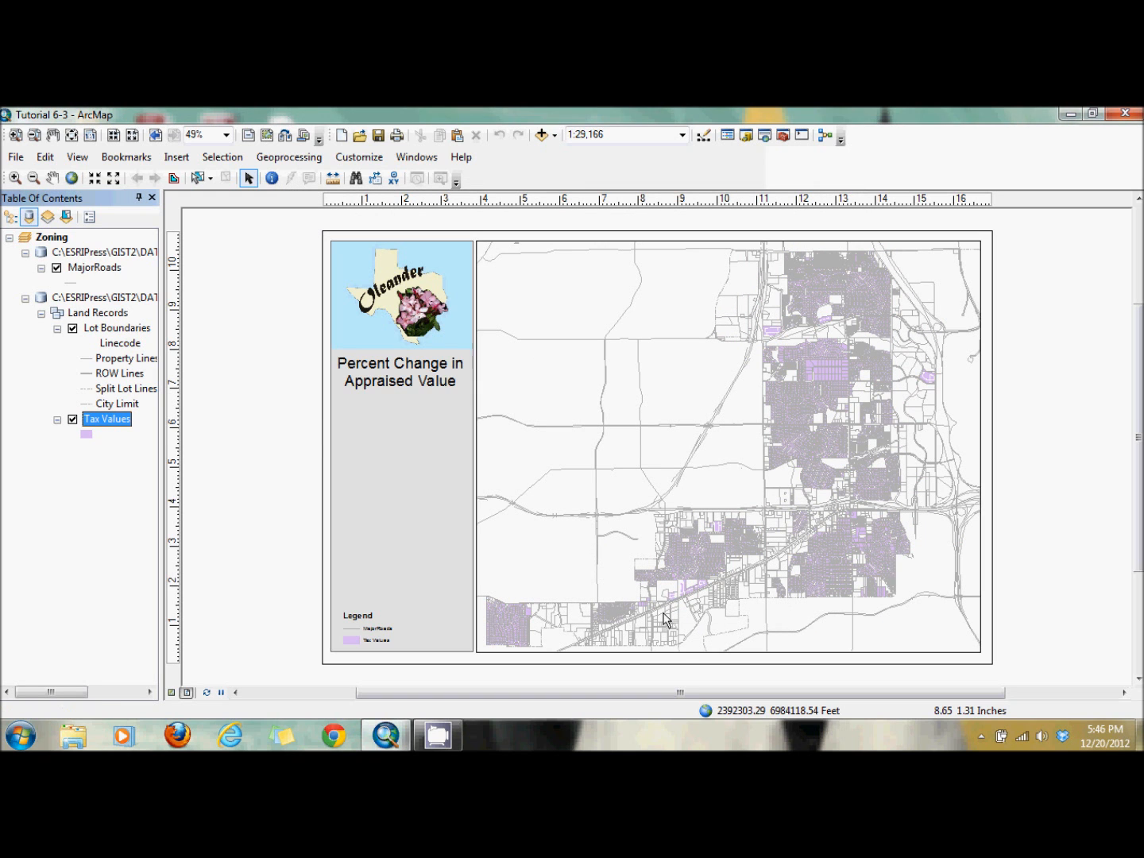
left_click(72, 328)
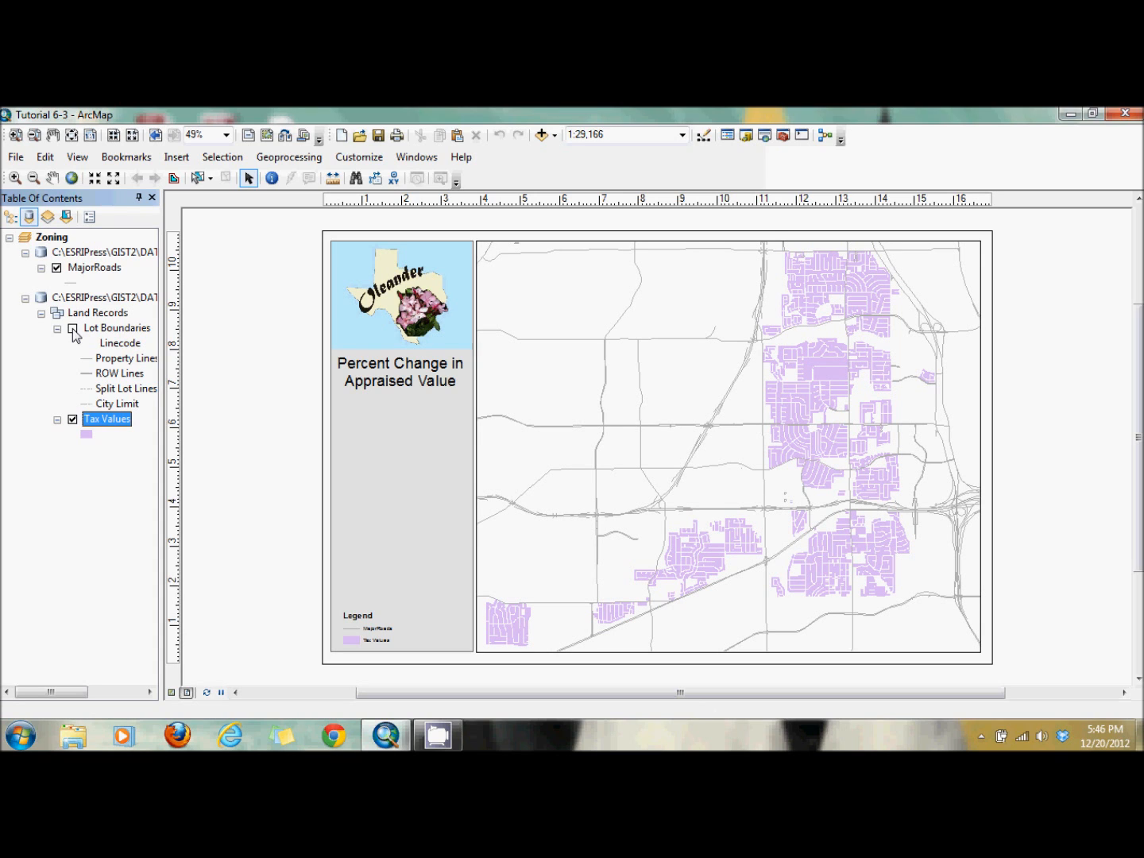
Add a Float field named PercentChange06 to the Tax Values attribute table
right_click(94, 422)
left_click(221, 156)
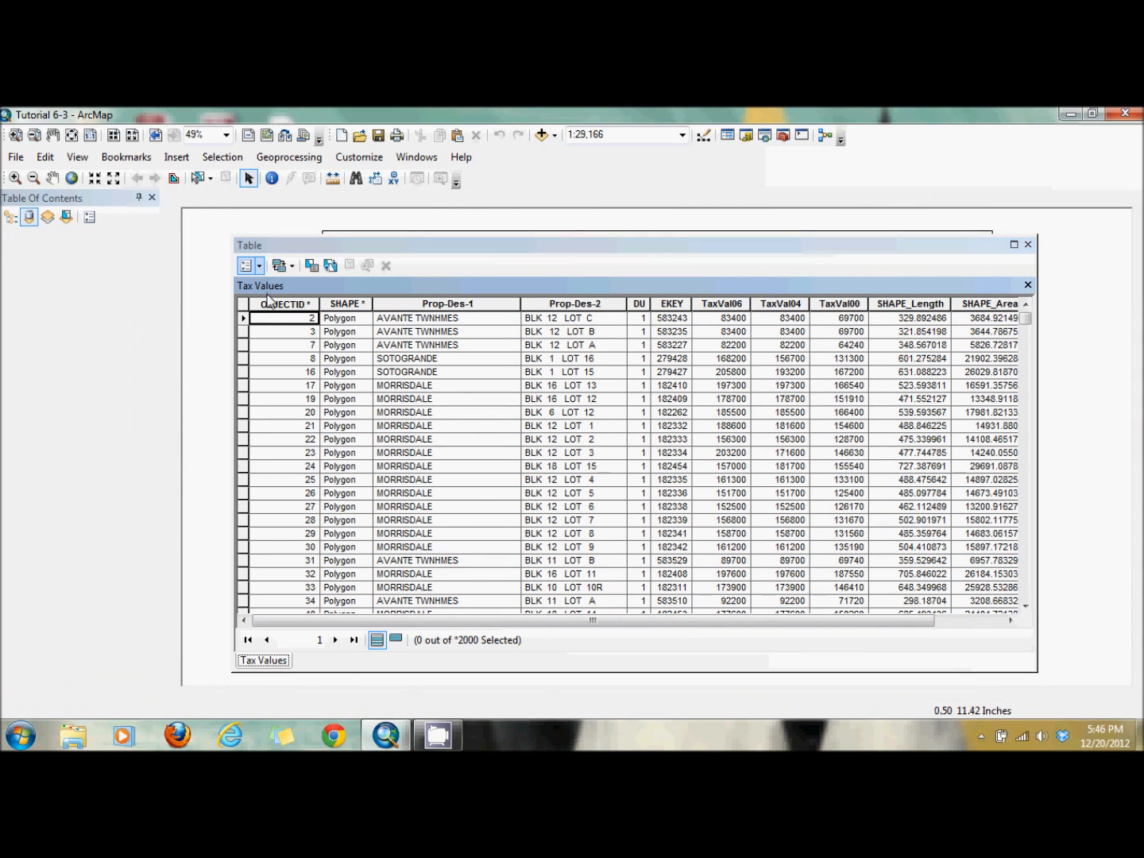
left_click(249, 266)
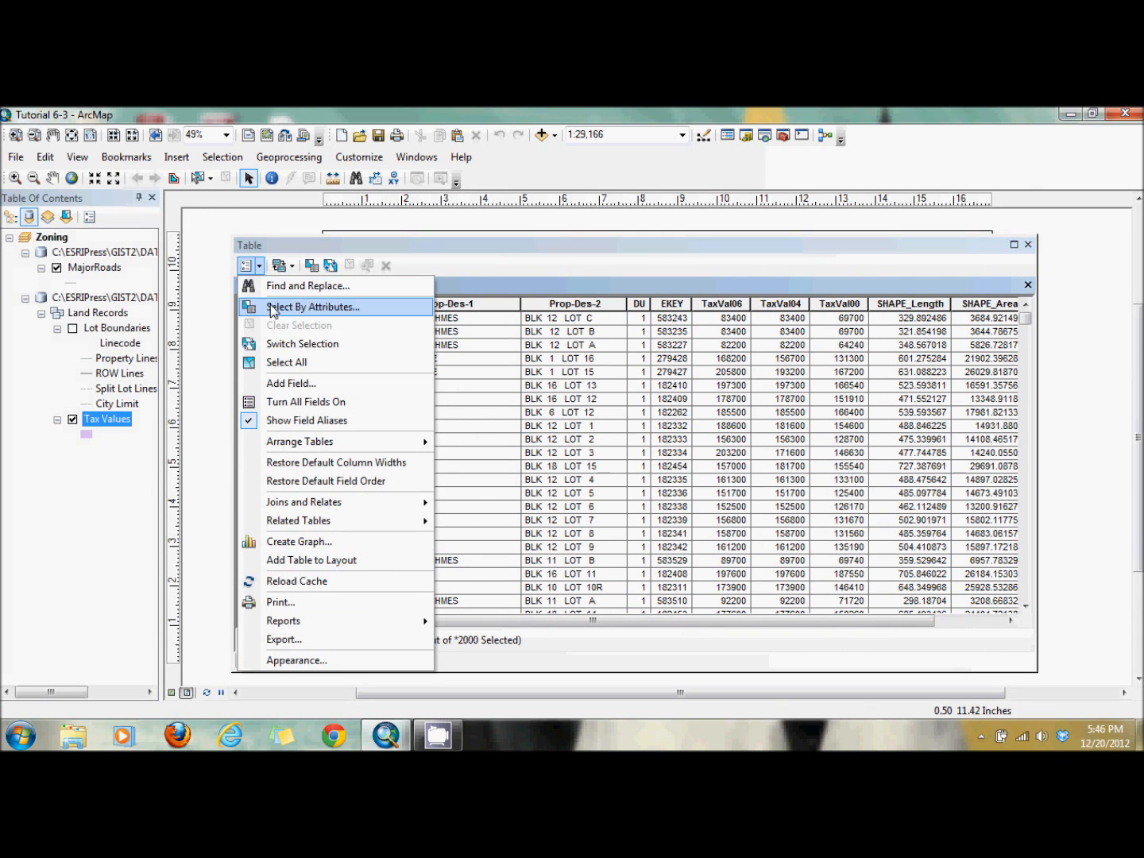
left_click(291, 383)
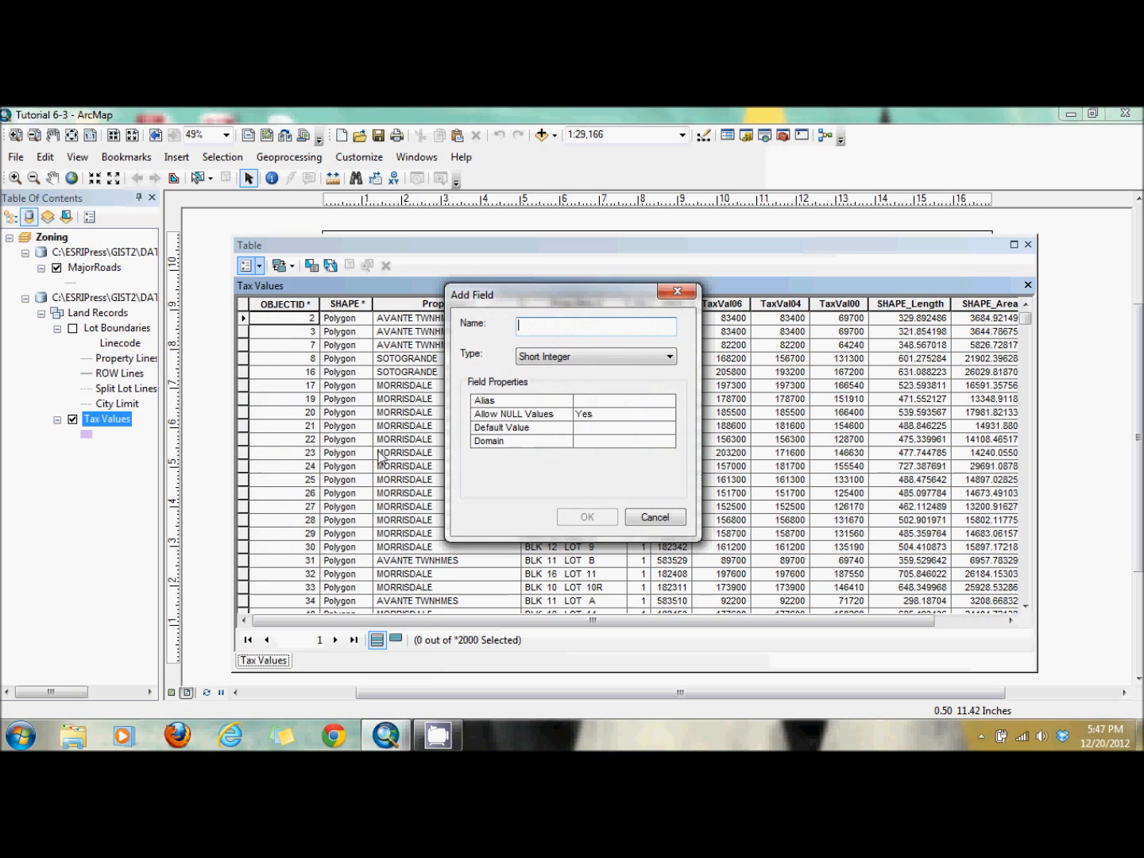
type("Percen")
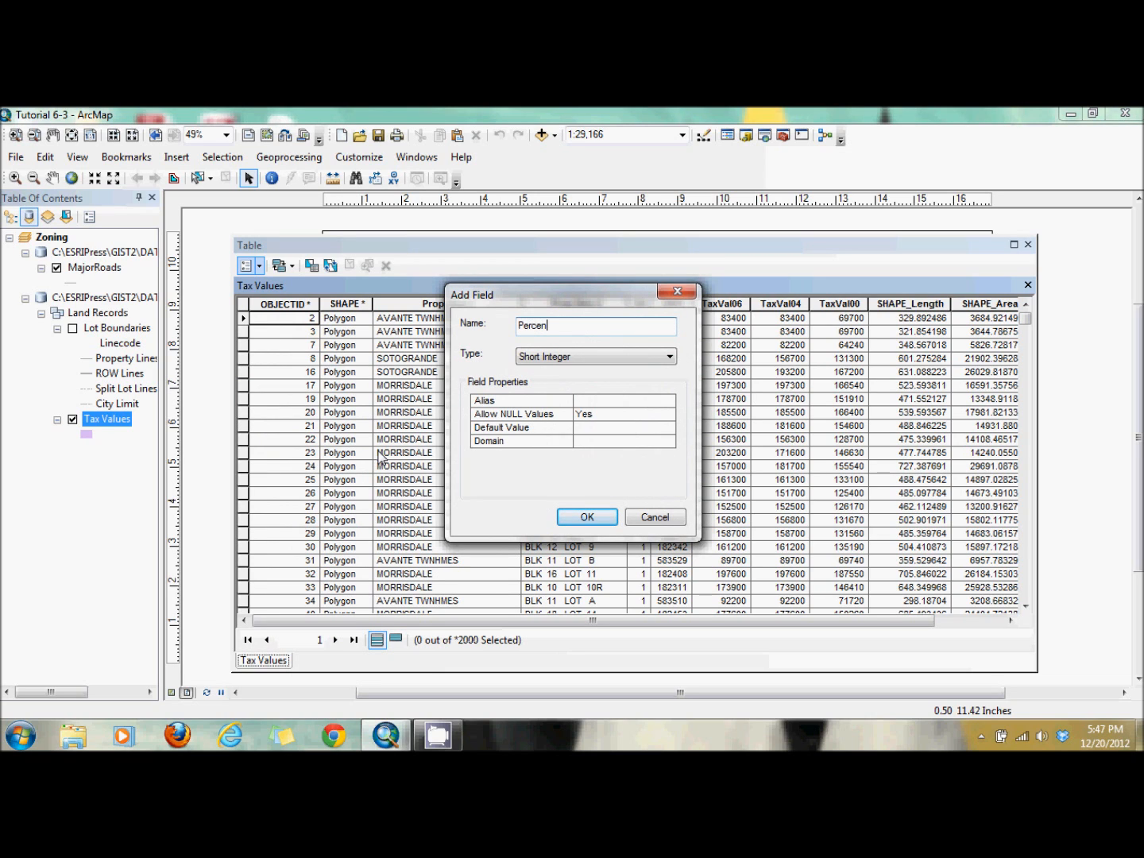
type("tChange06")
left_click(613, 353)
left_click(579, 392)
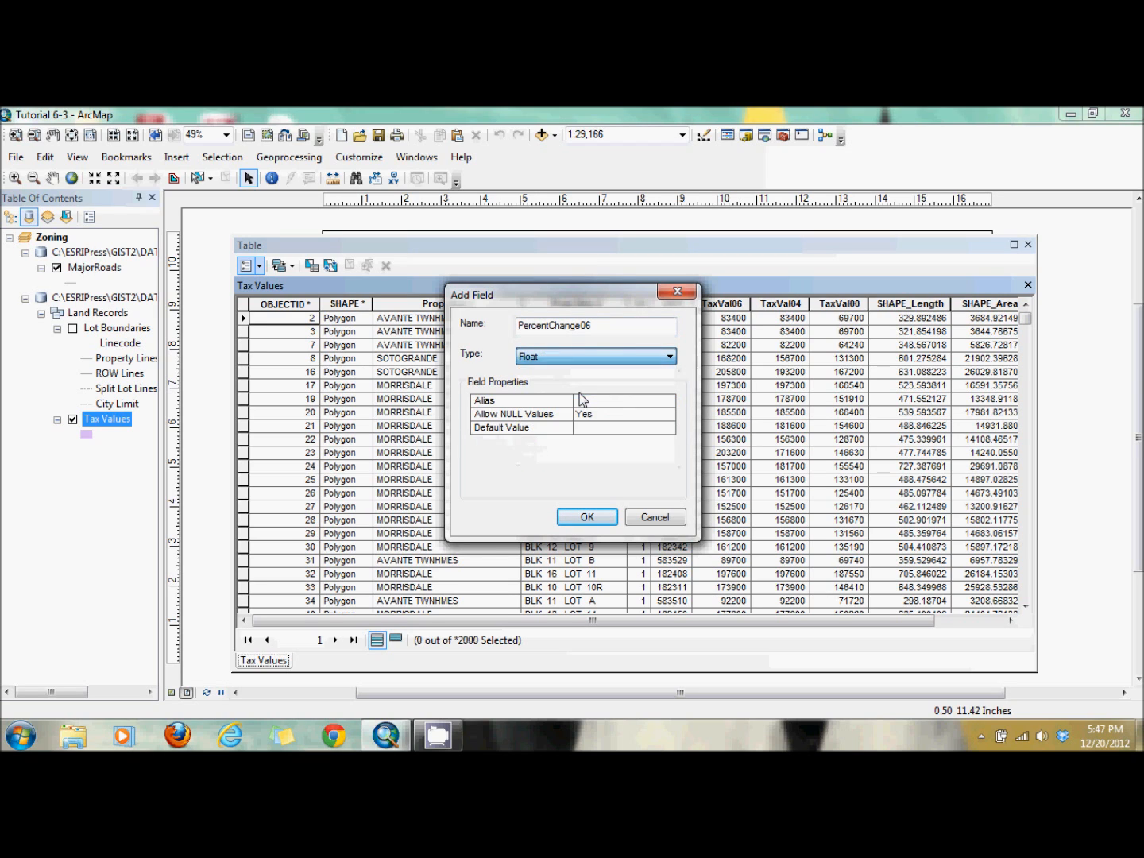
left_click(588, 518)
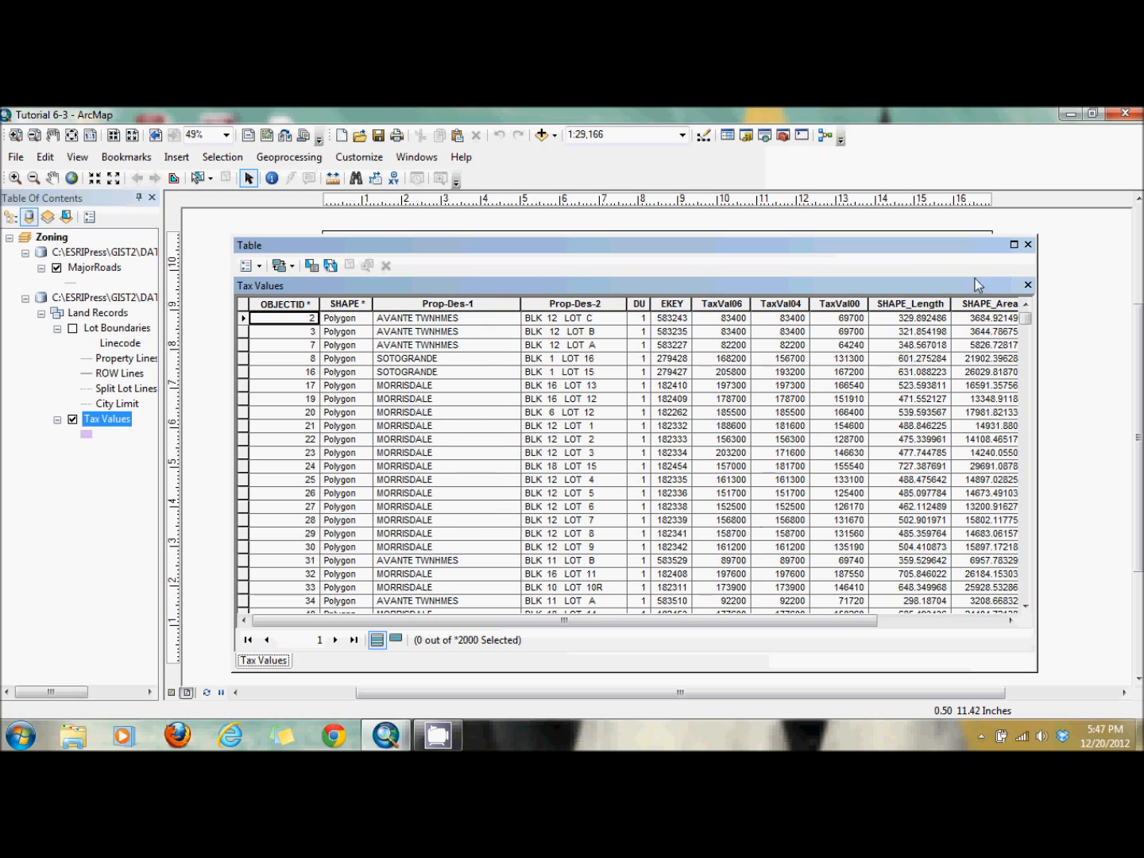
Sort the Tax Values table by TaxVal04 in ascending order to check its lowest values, and close the table
left_click_drag(739, 619, 861, 619)
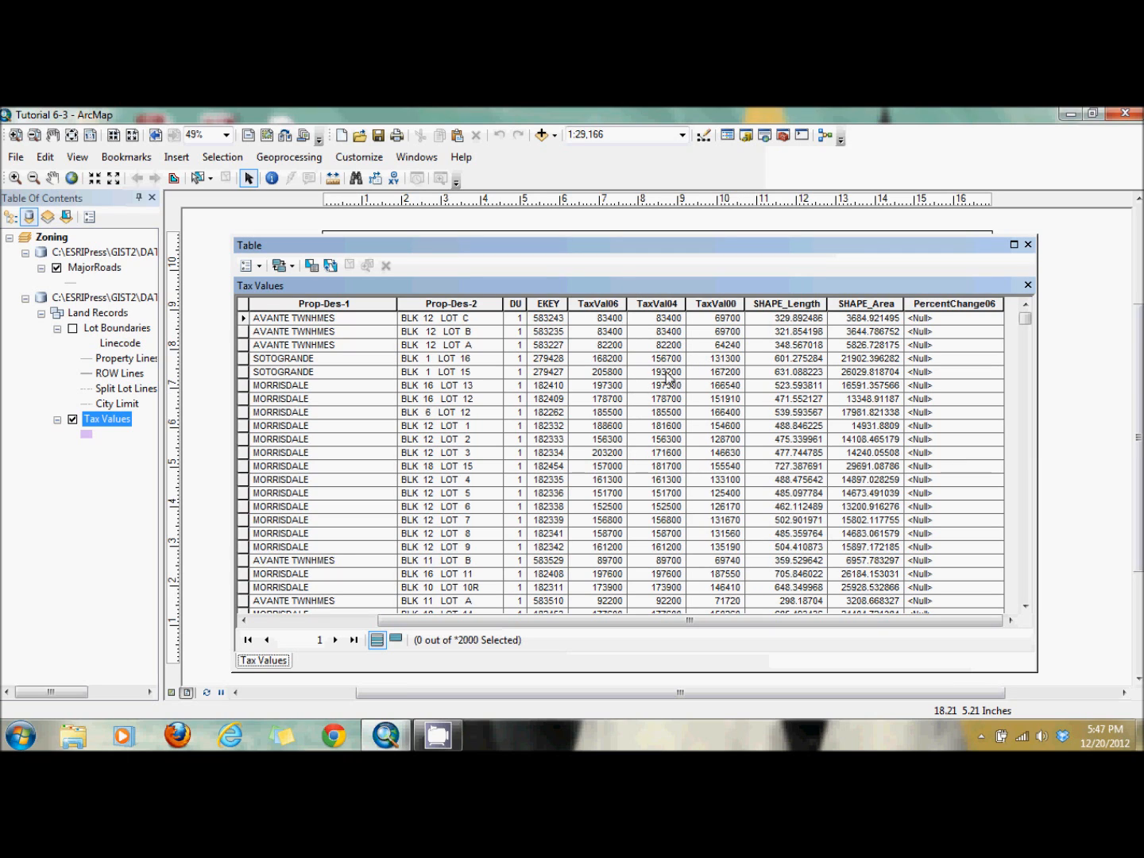
right_click(655, 301)
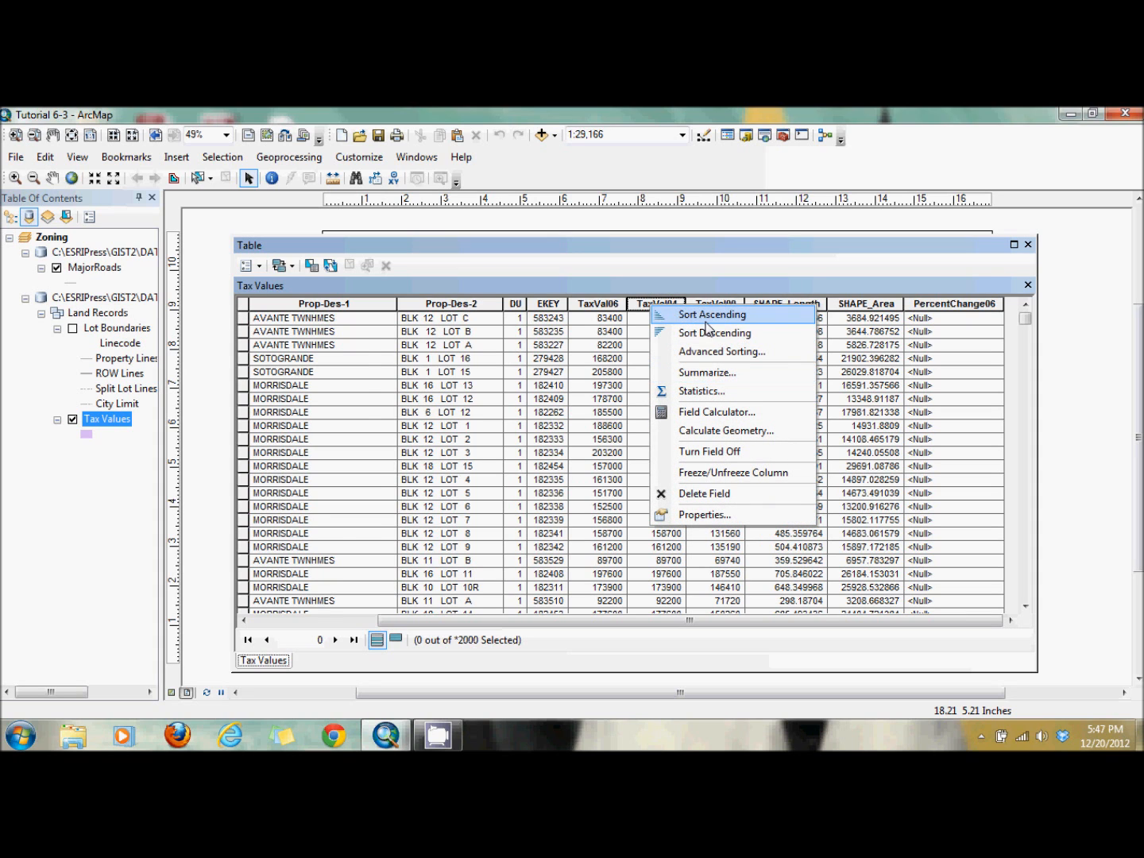
left_click(684, 314)
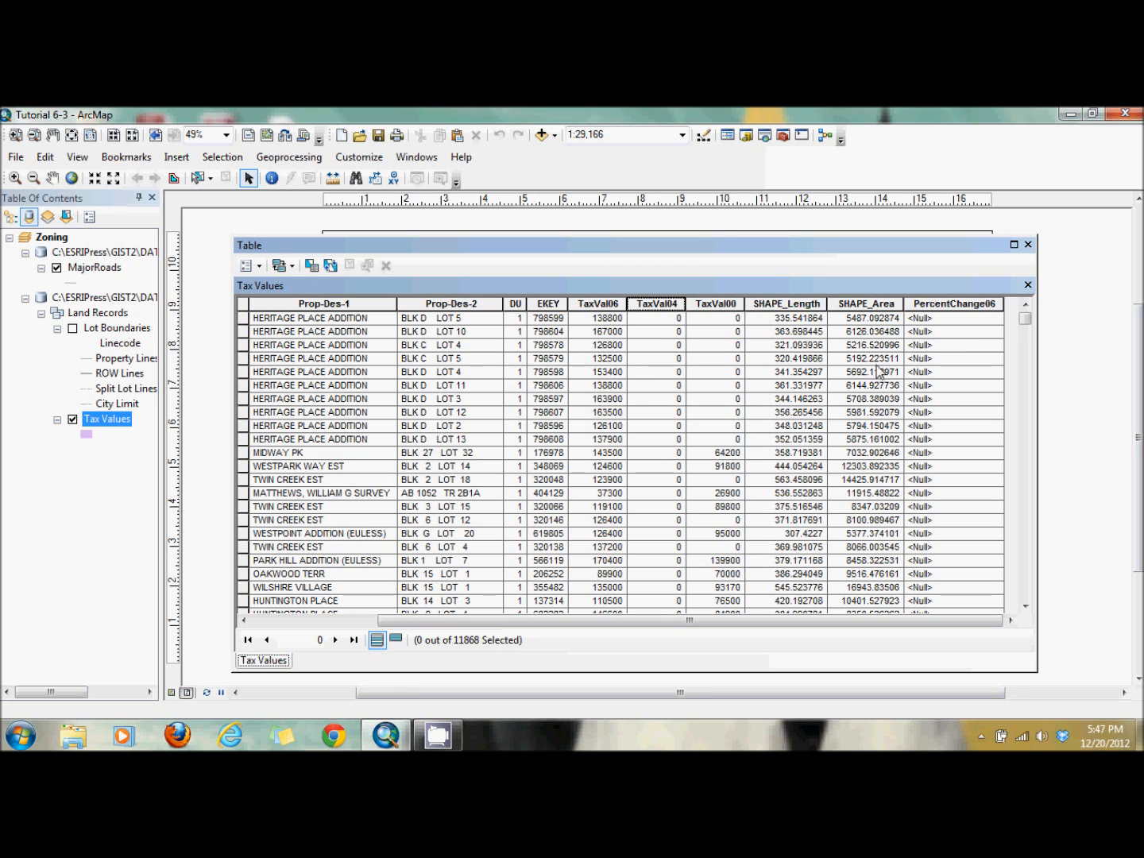
left_click(1027, 244)
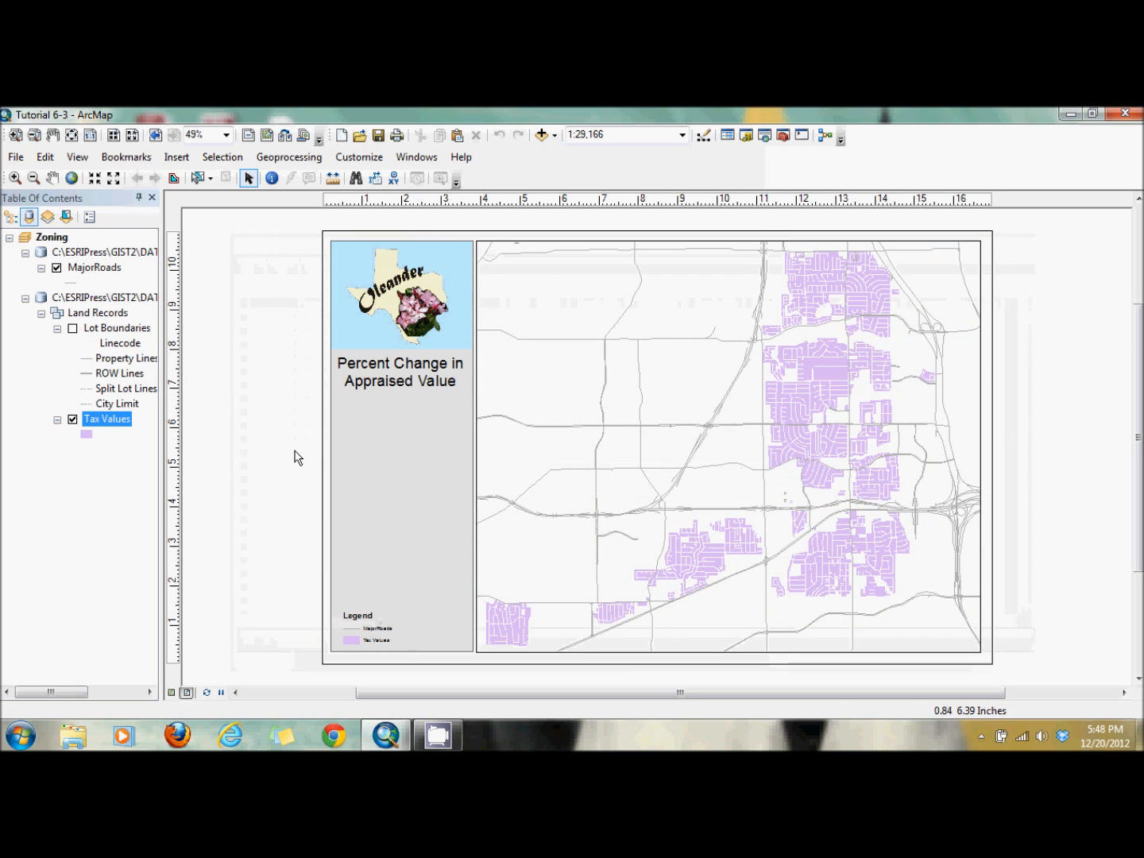
Extend the Tax Values layer's definition query with AND and a parenthesised condition [TaxVal06] <> 0
right_click(110, 429)
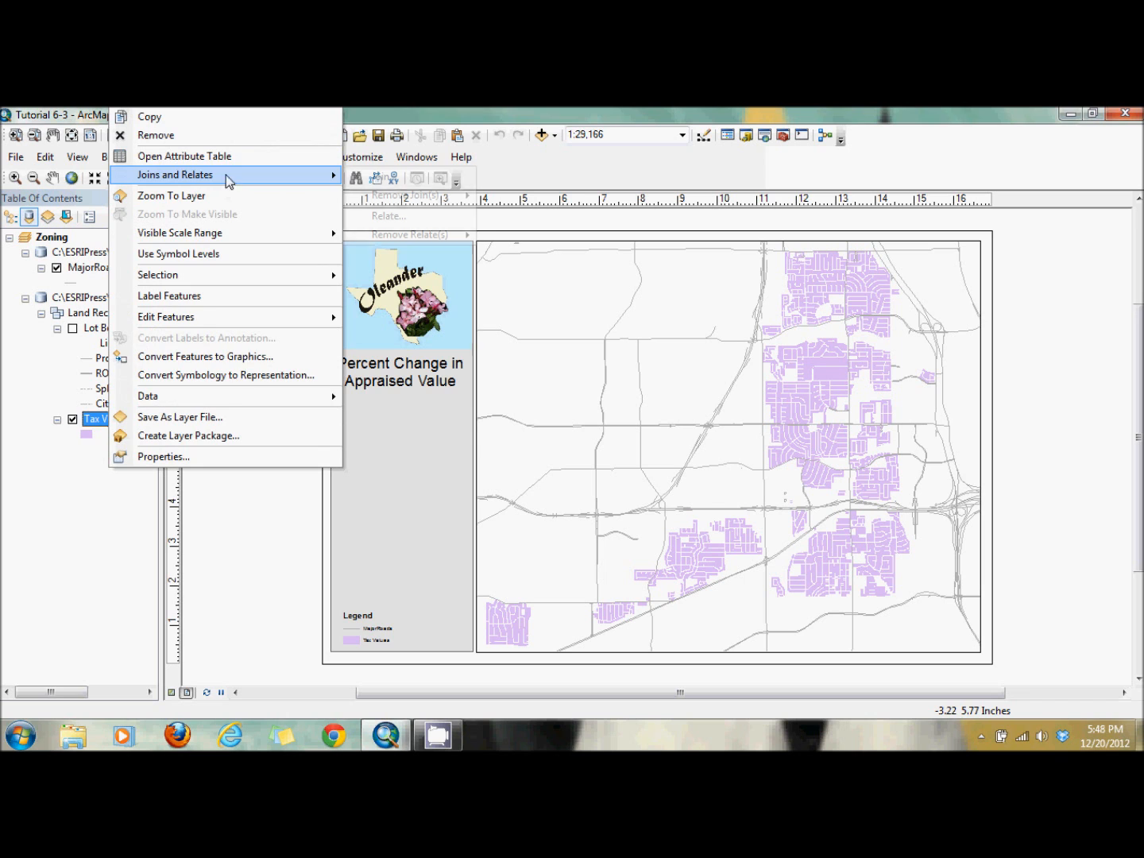
left_click(182, 459)
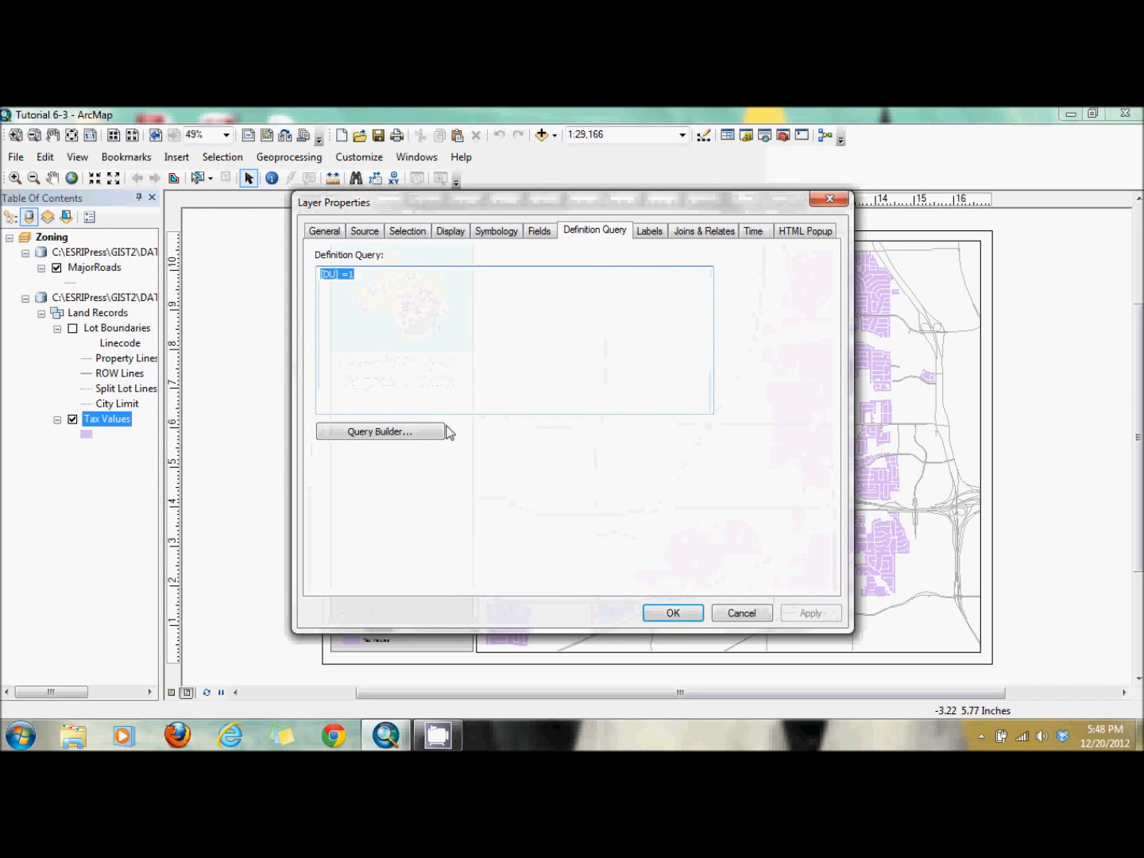
left_click(408, 432)
left_click(487, 478)
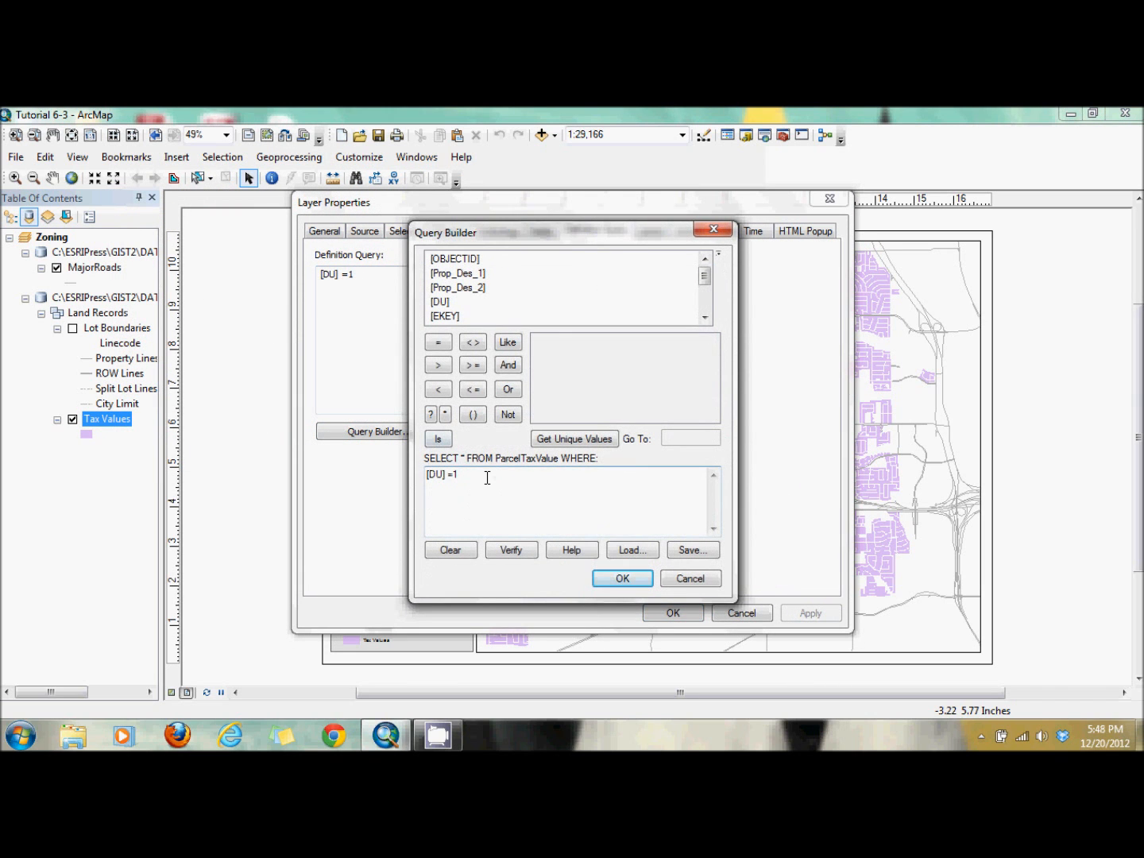
left_click(512, 368)
left_click(472, 418)
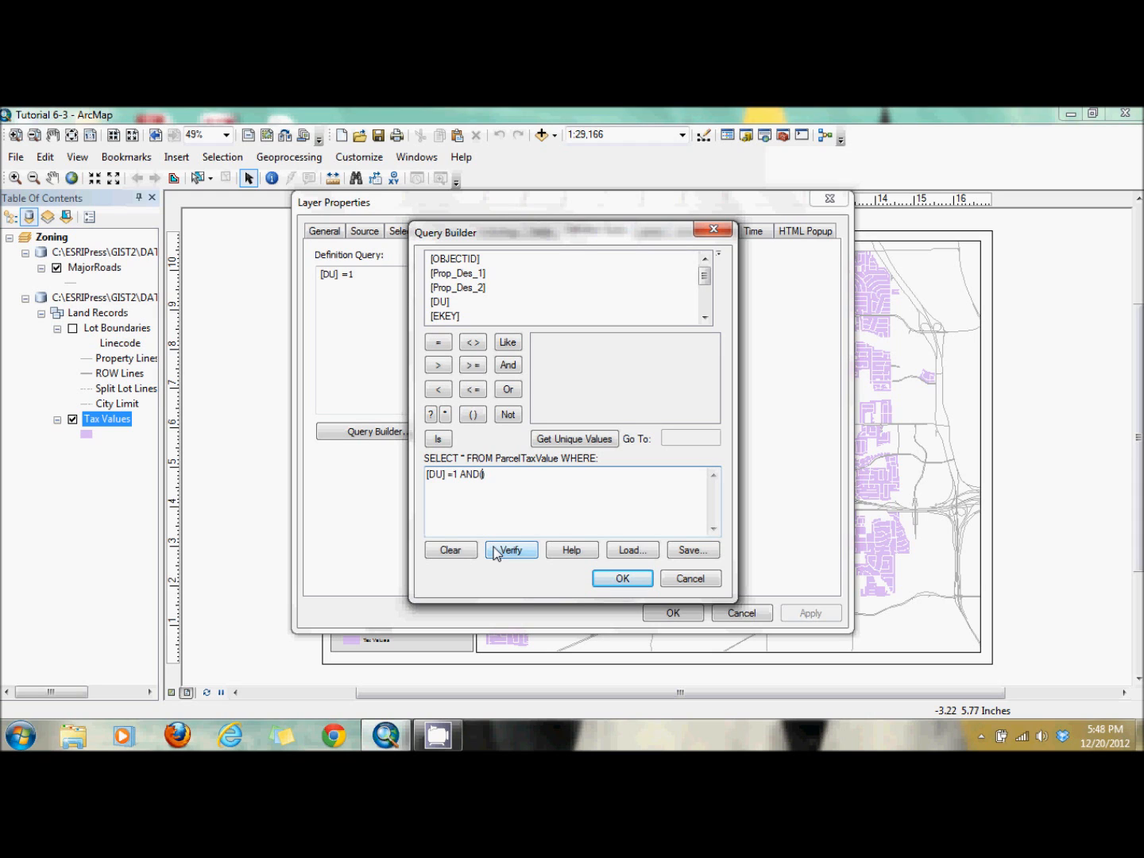
left_click(707, 303)
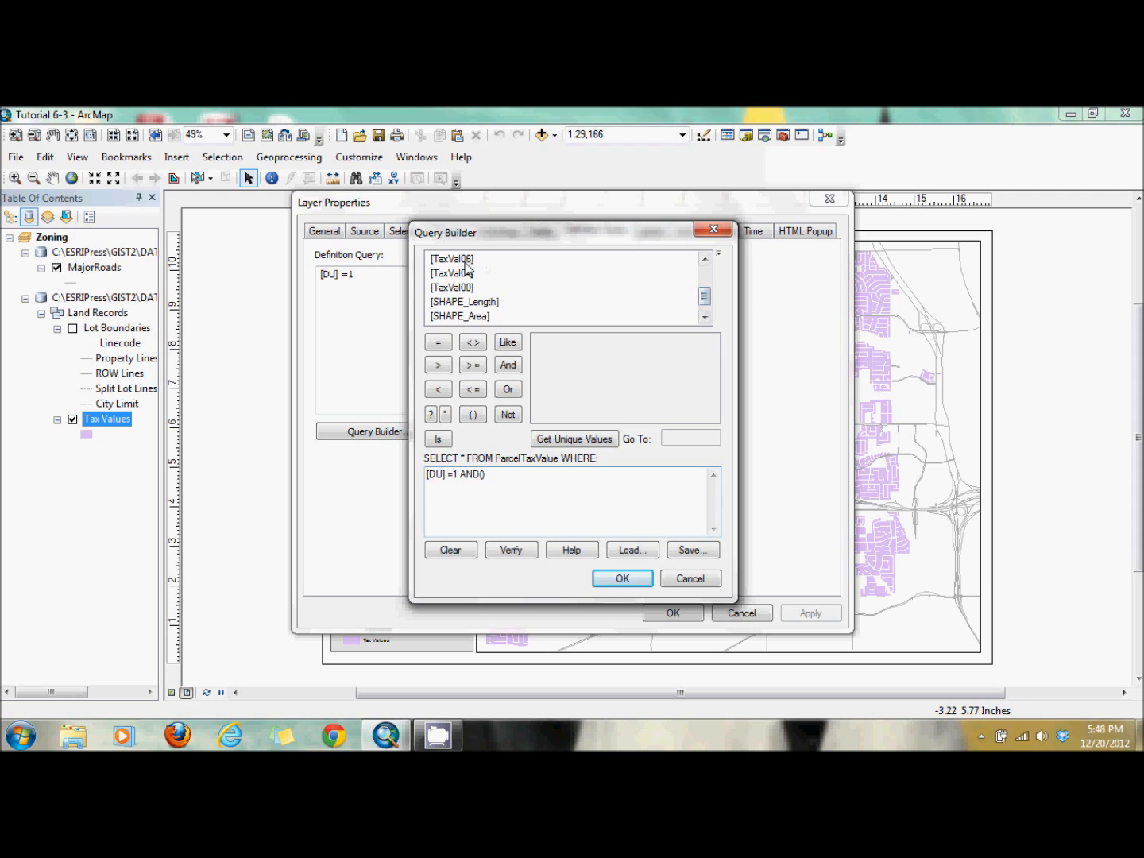
double_click(465, 262)
left_click(473, 343)
type("0")
Add AND [TaxVal04] <> 0 inside the query's parentheses, verify the expression and apply it to the Tax Values layer
left_click(510, 366)
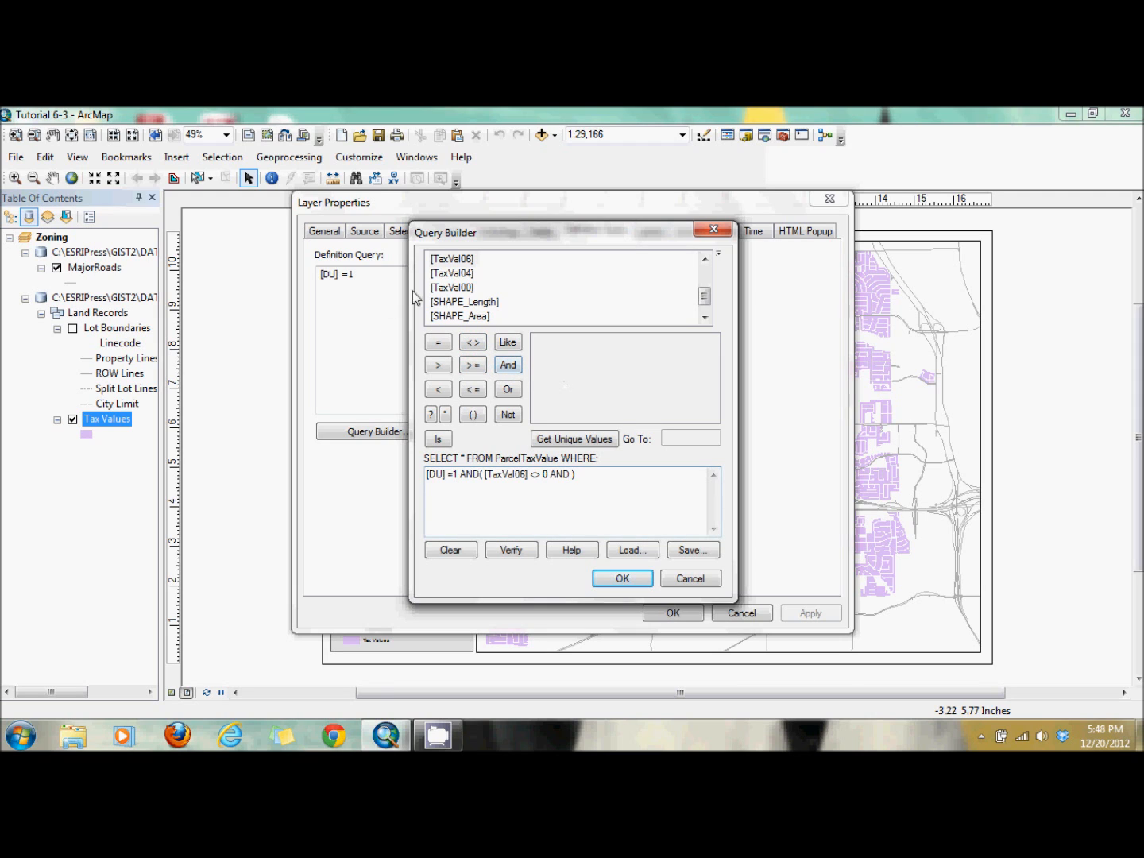
left_click(453, 275)
double_click(453, 275)
left_click(469, 344)
type("0")
left_click(520, 552)
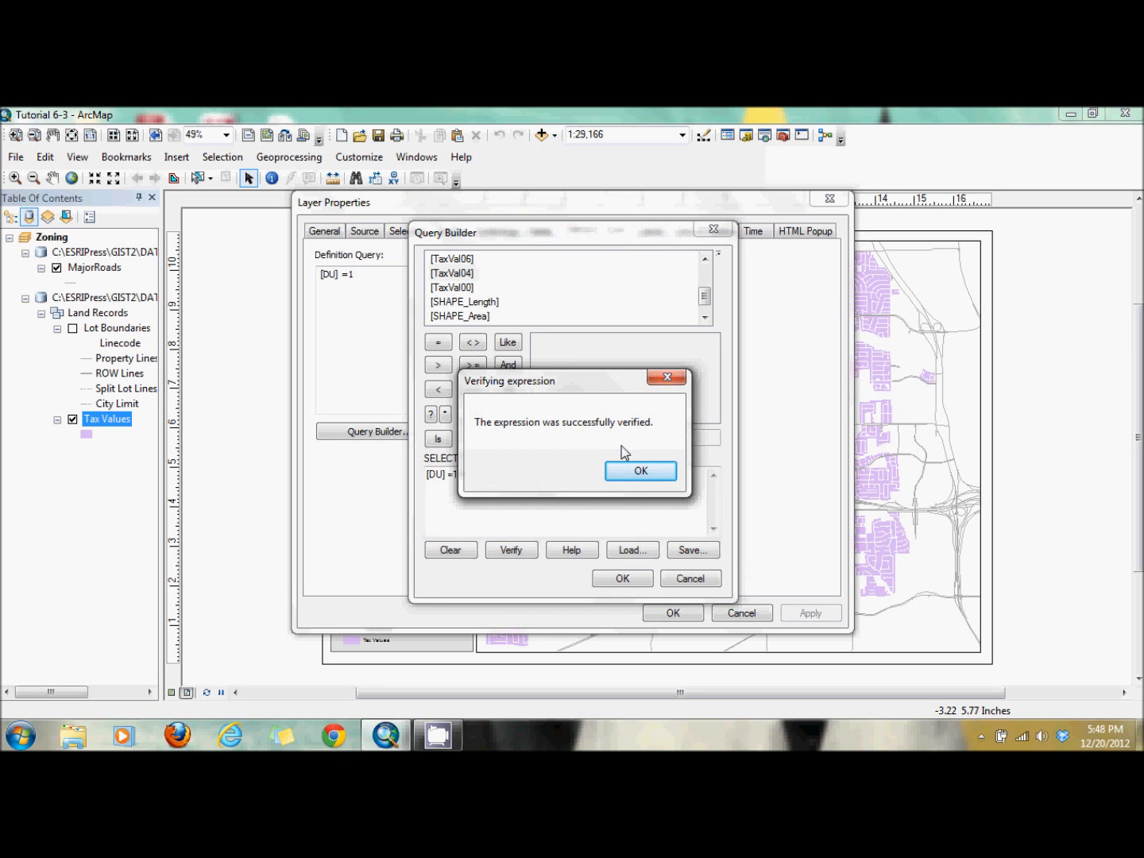
left_click(639, 470)
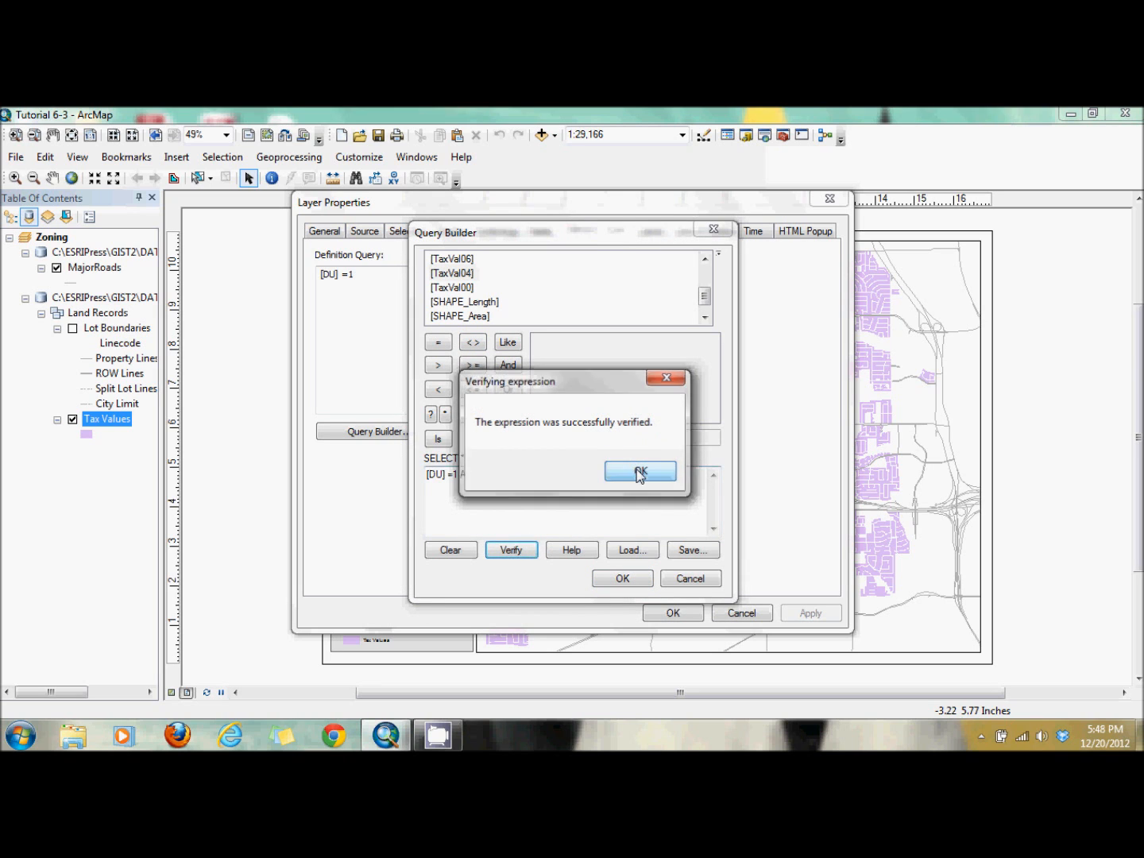
left_click(636, 580)
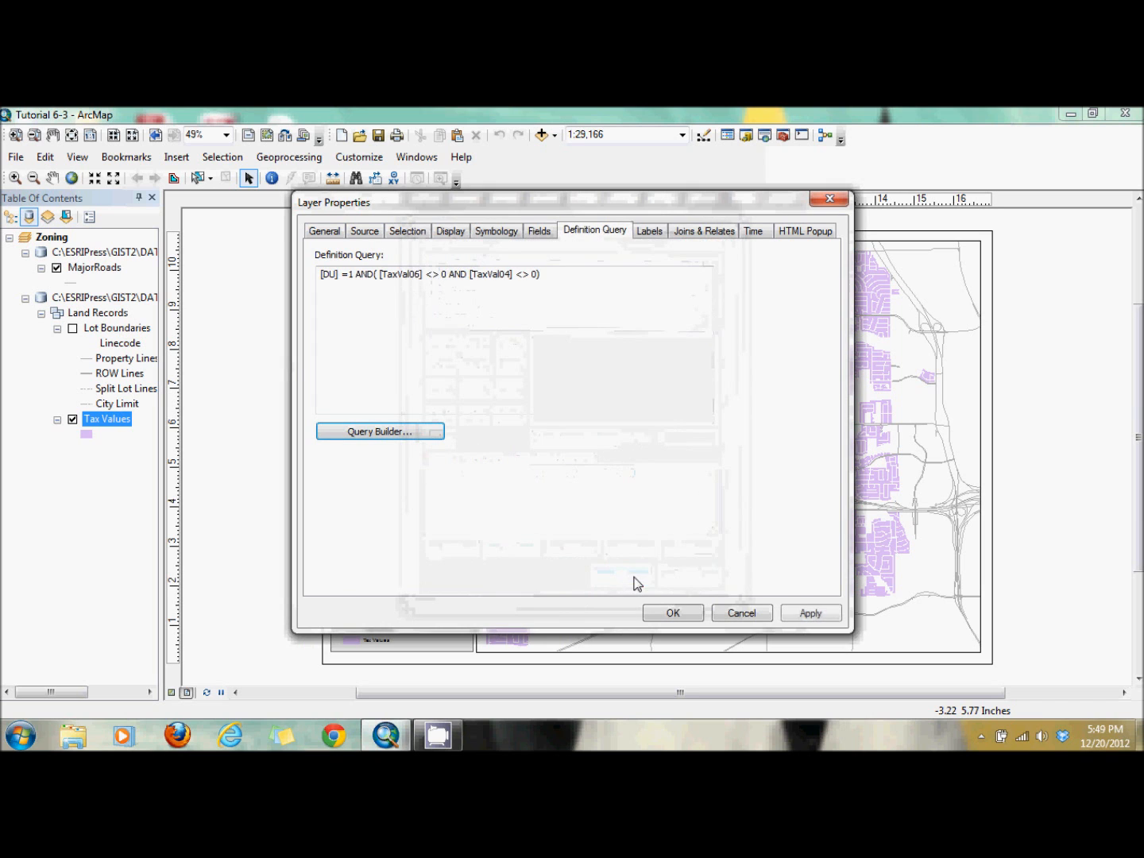
left_click(668, 611)
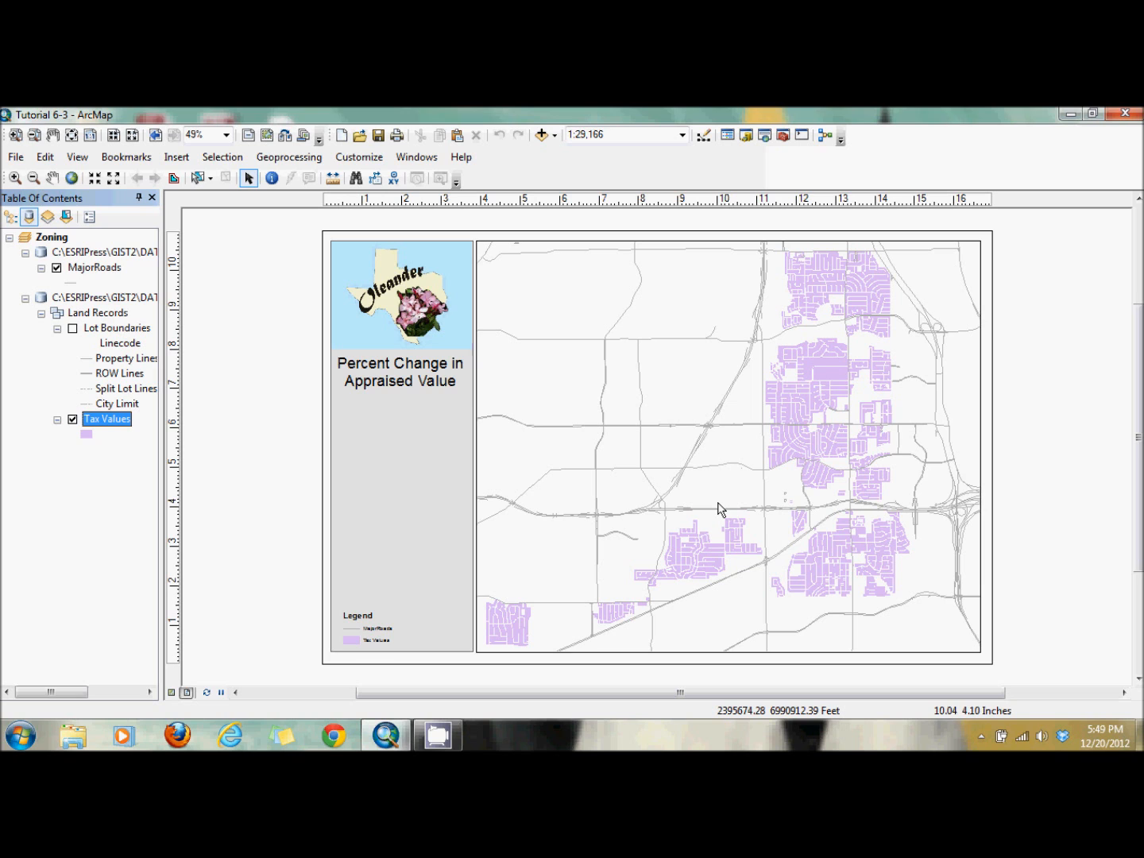
Open the Tax Values attribute table and start the Field Calculator for the PercentChange06 field, accepting calculation outside an edit session
right_click(108, 423)
mouse_move(279, 175)
left_click(181, 156)
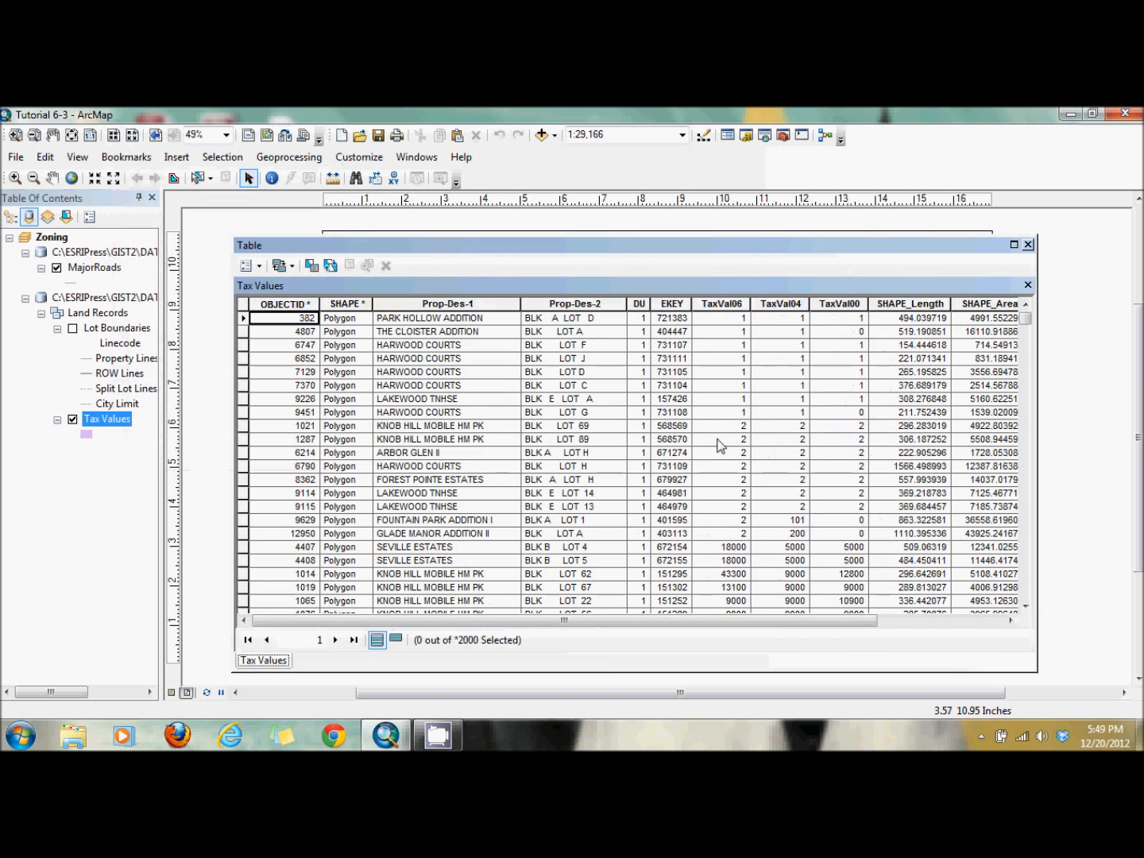
left_click(948, 623)
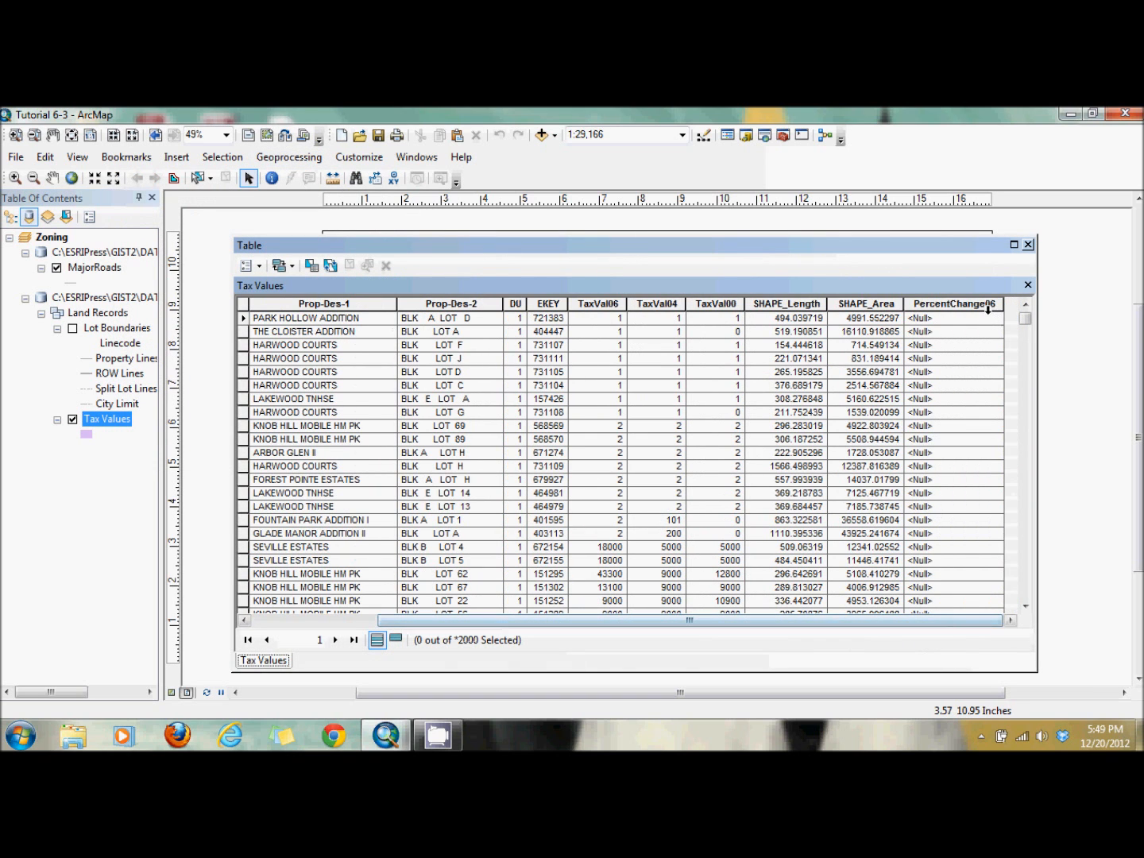
right_click(962, 305)
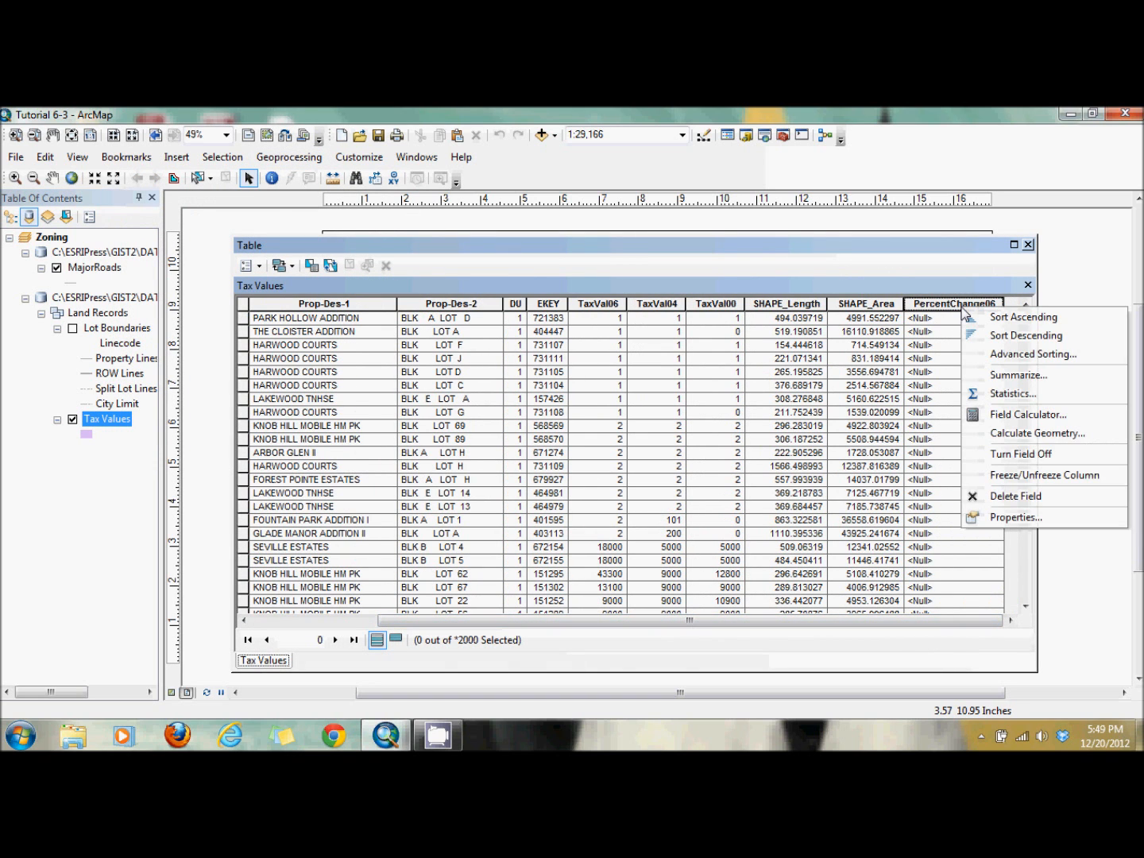
left_click(1007, 413)
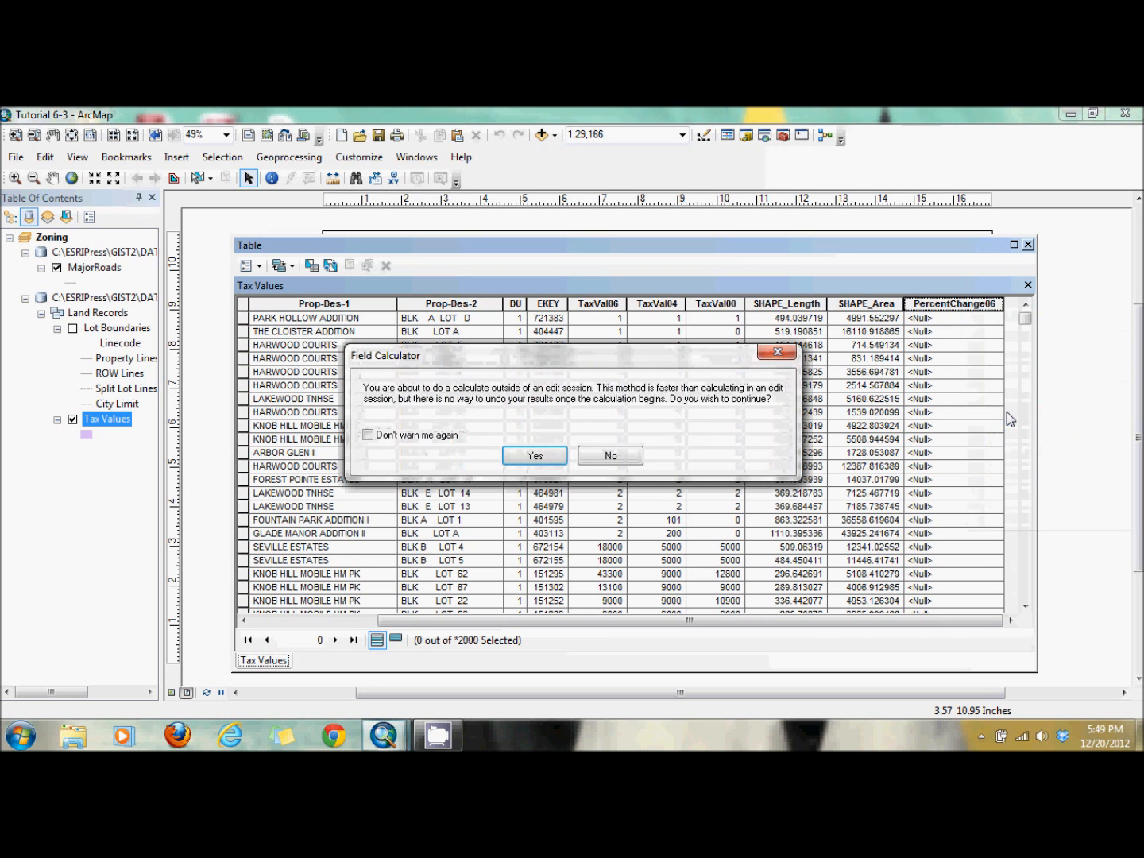
left_click(526, 458)
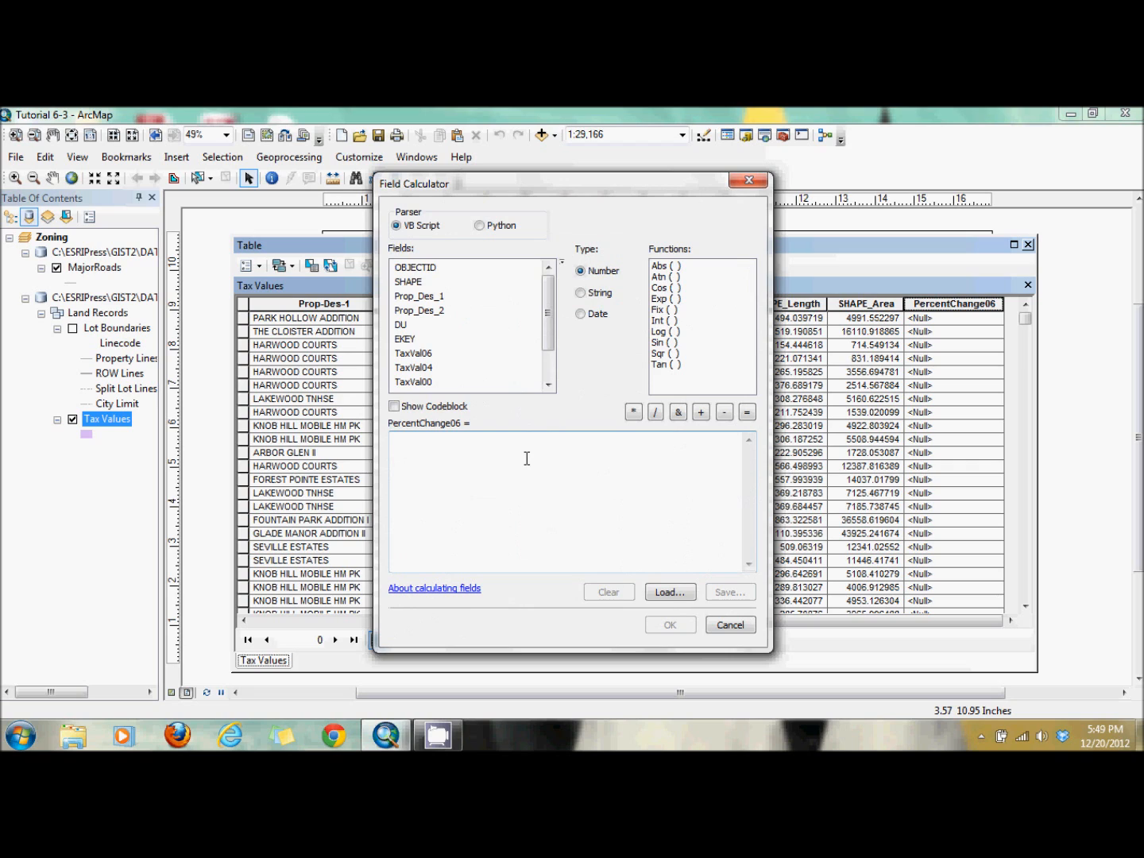
Begin the PercentChange06 expression with ([TaxVal06] - [TaxVal04]) followed by a division operator
left_click(526, 458)
type("(")
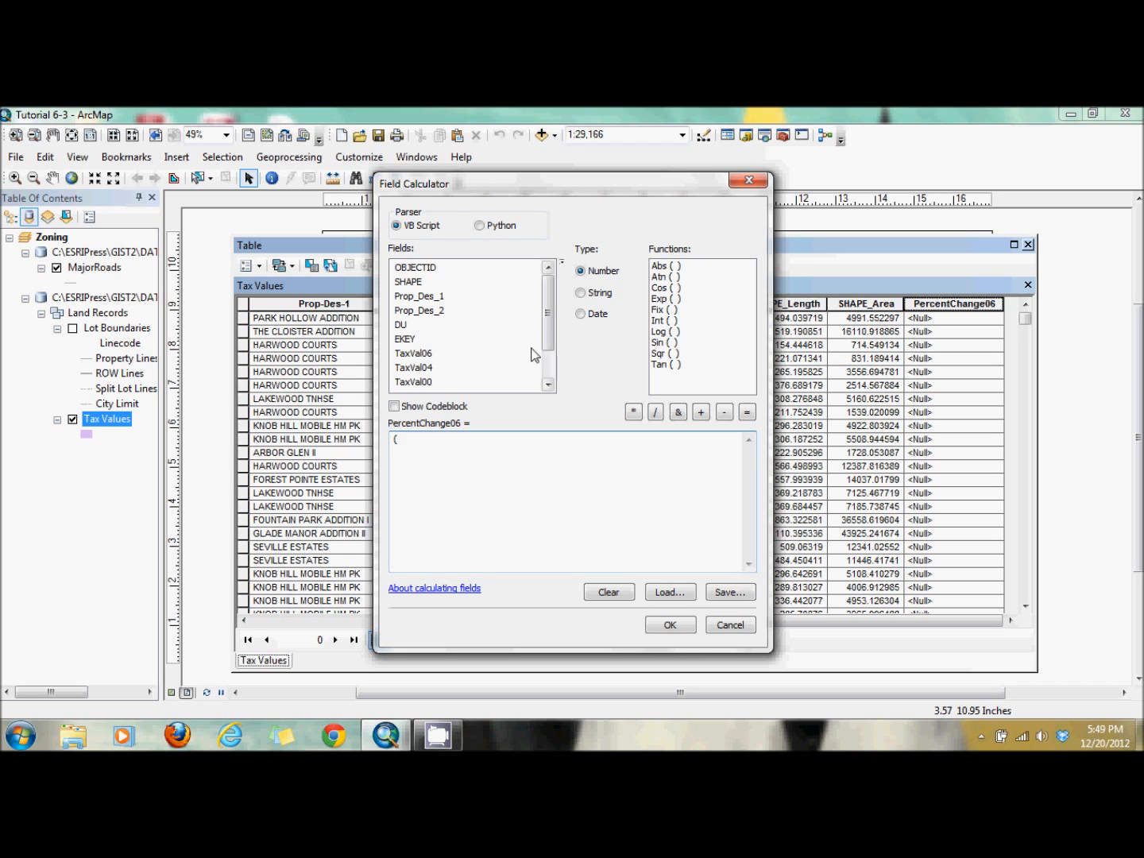
double_click(424, 354)
type("-")
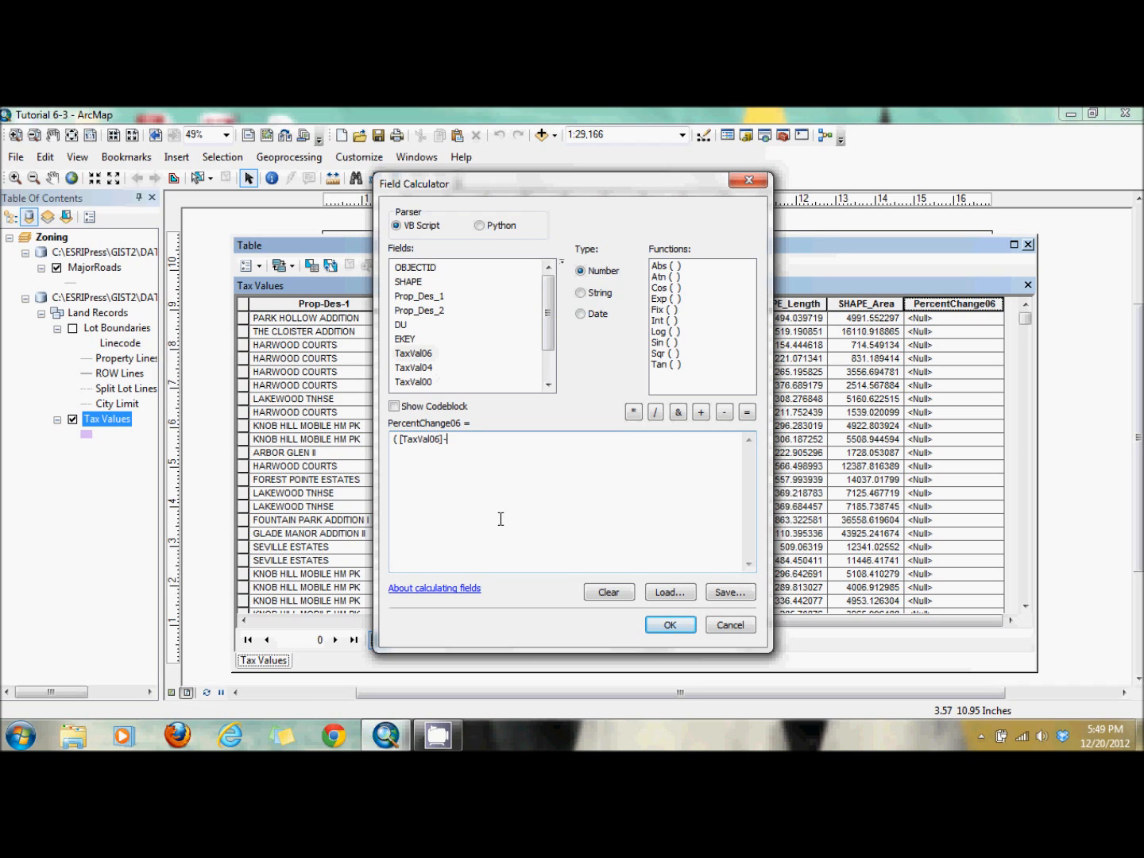
left_click(724, 411)
double_click(420, 368)
type(")")
left_click(653, 413)
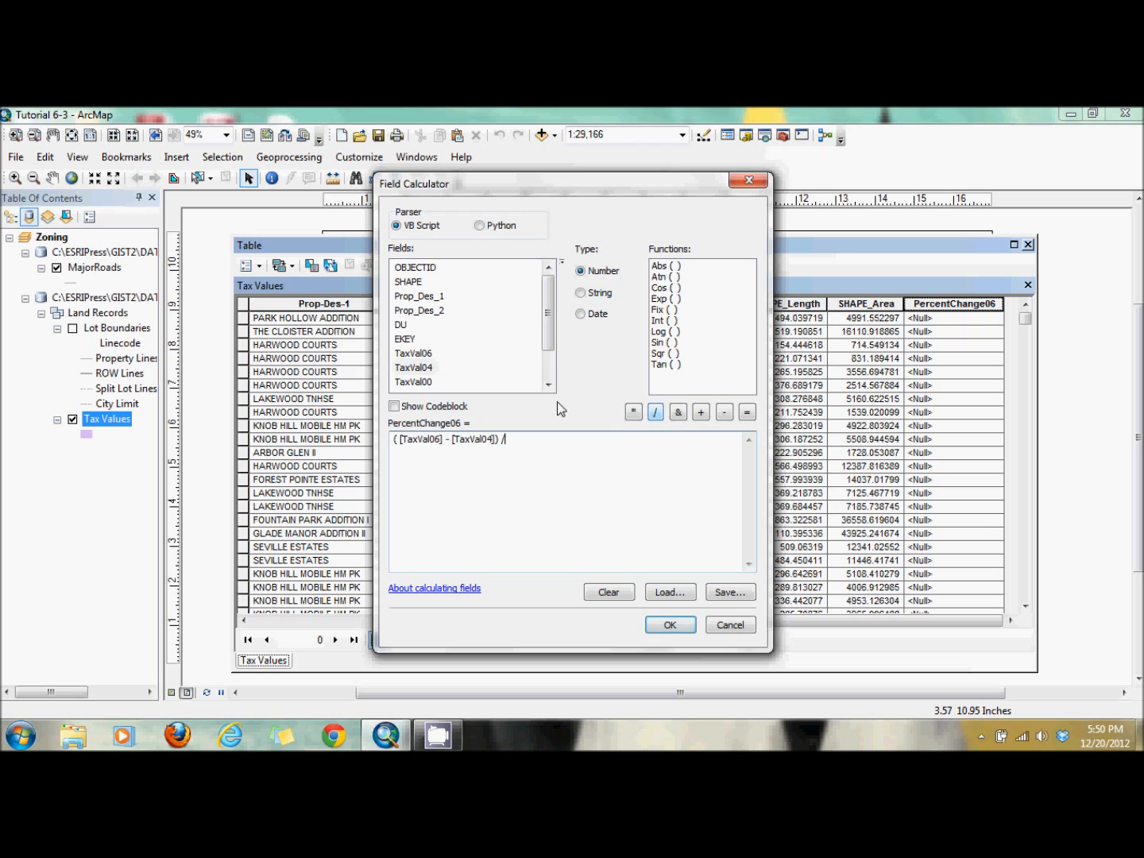
Complete the expression with [TaxVal04] * 100, run the calculation and close the attribute table
double_click(418, 369)
left_click(641, 414)
type("100")
left_click(683, 626)
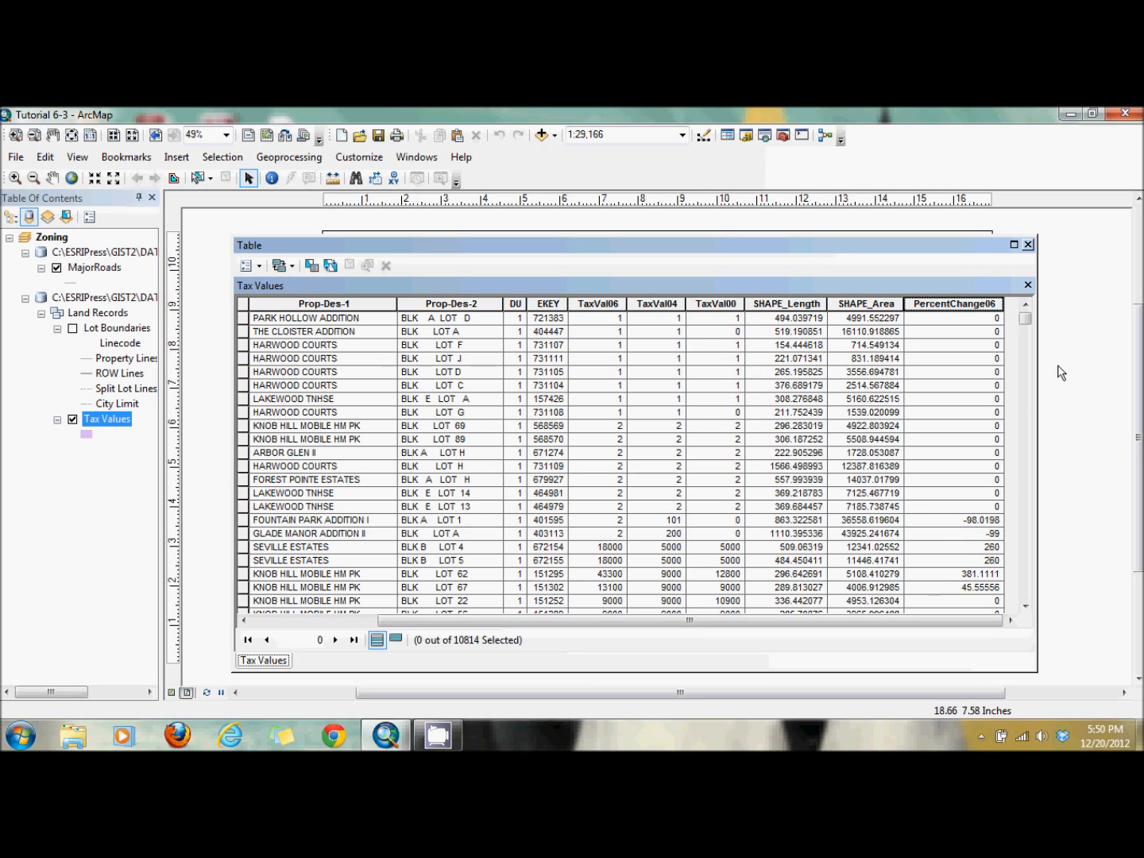
left_click(1027, 245)
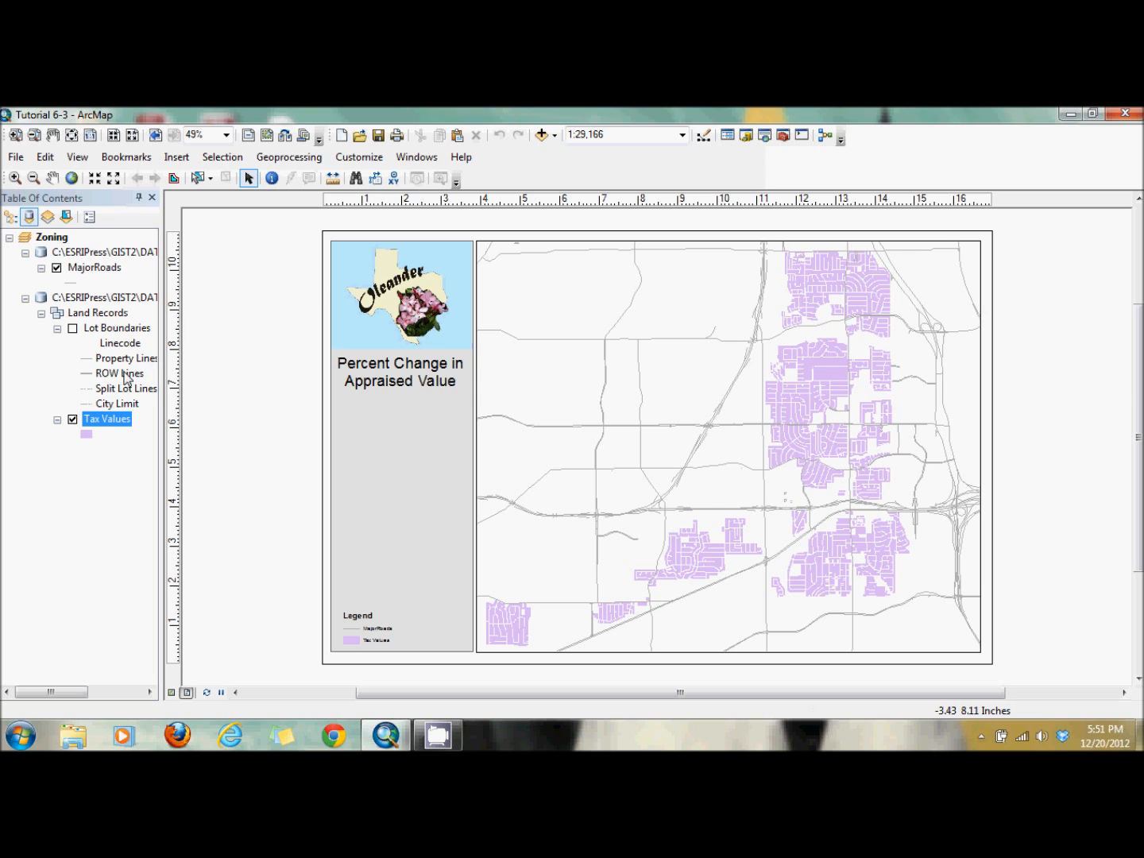
Symbolize the Tax Values layer by quantities with graduated colors, using PercentChange06 as the value field
double_click(115, 424)
left_click(498, 230)
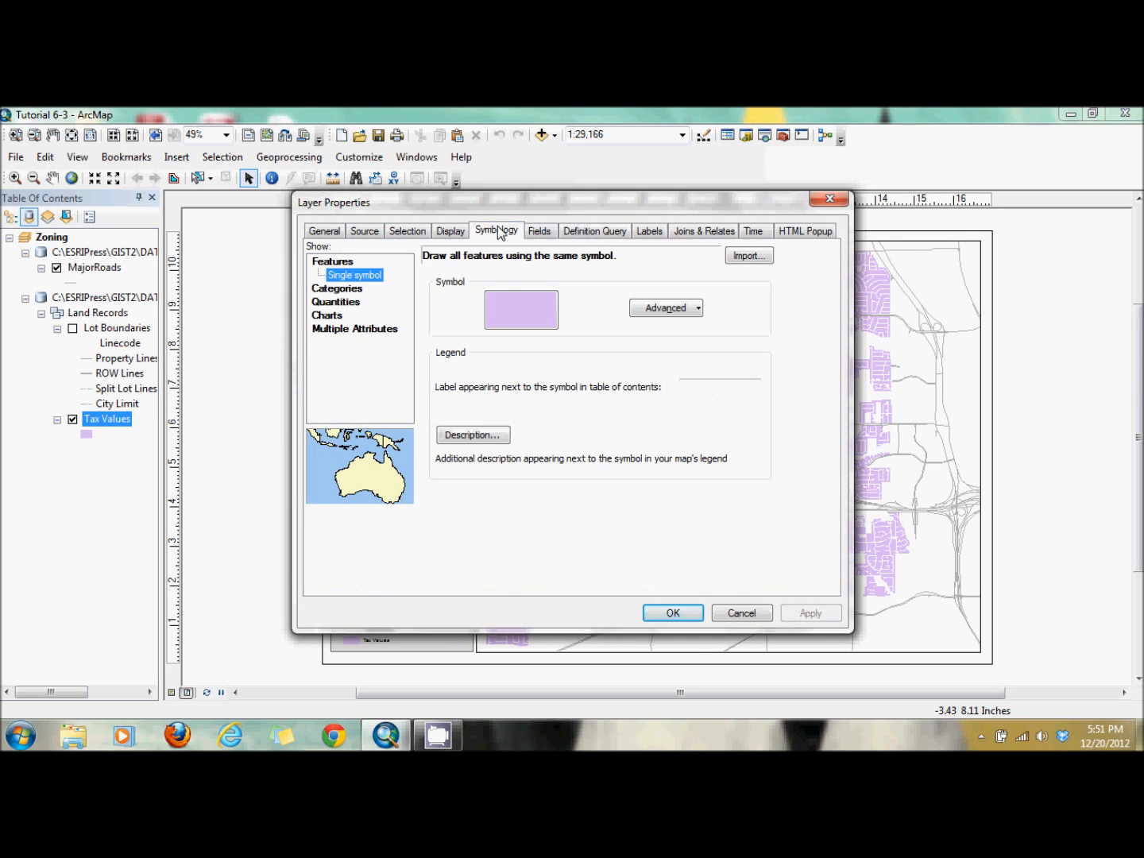
left_click(341, 302)
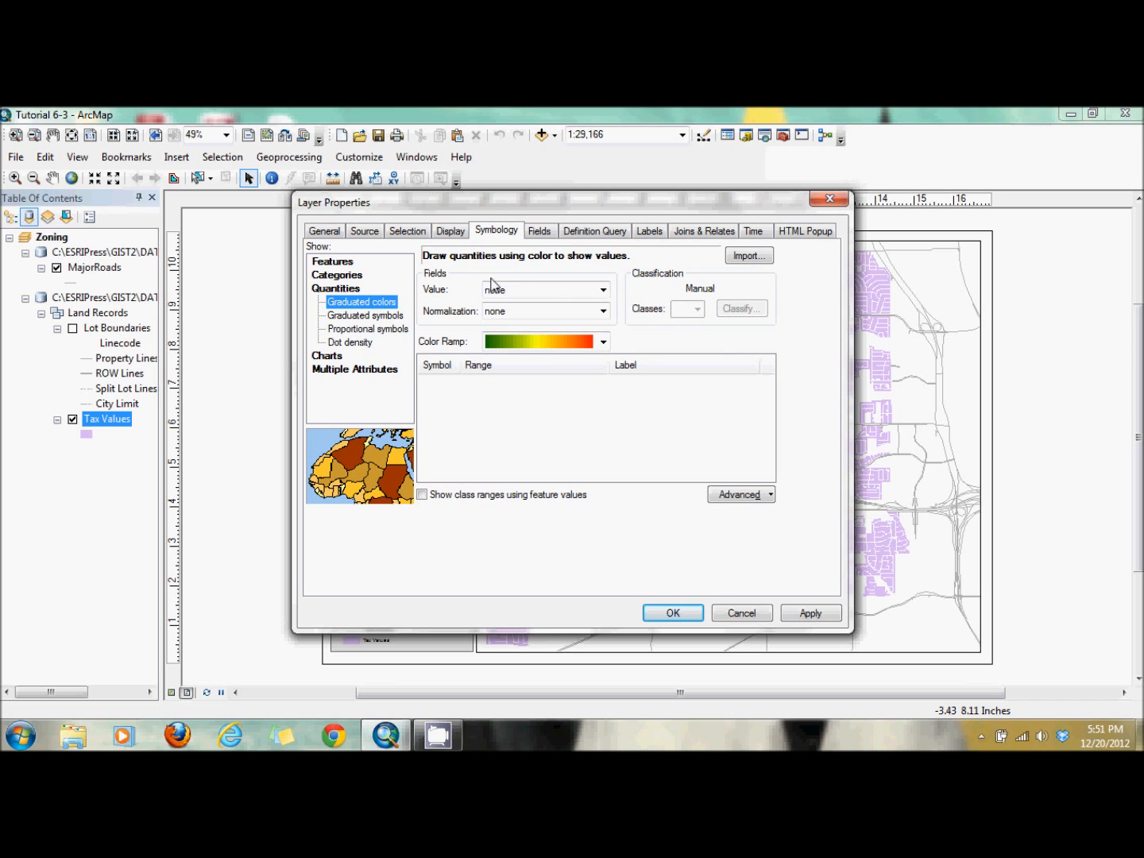
left_click(555, 292)
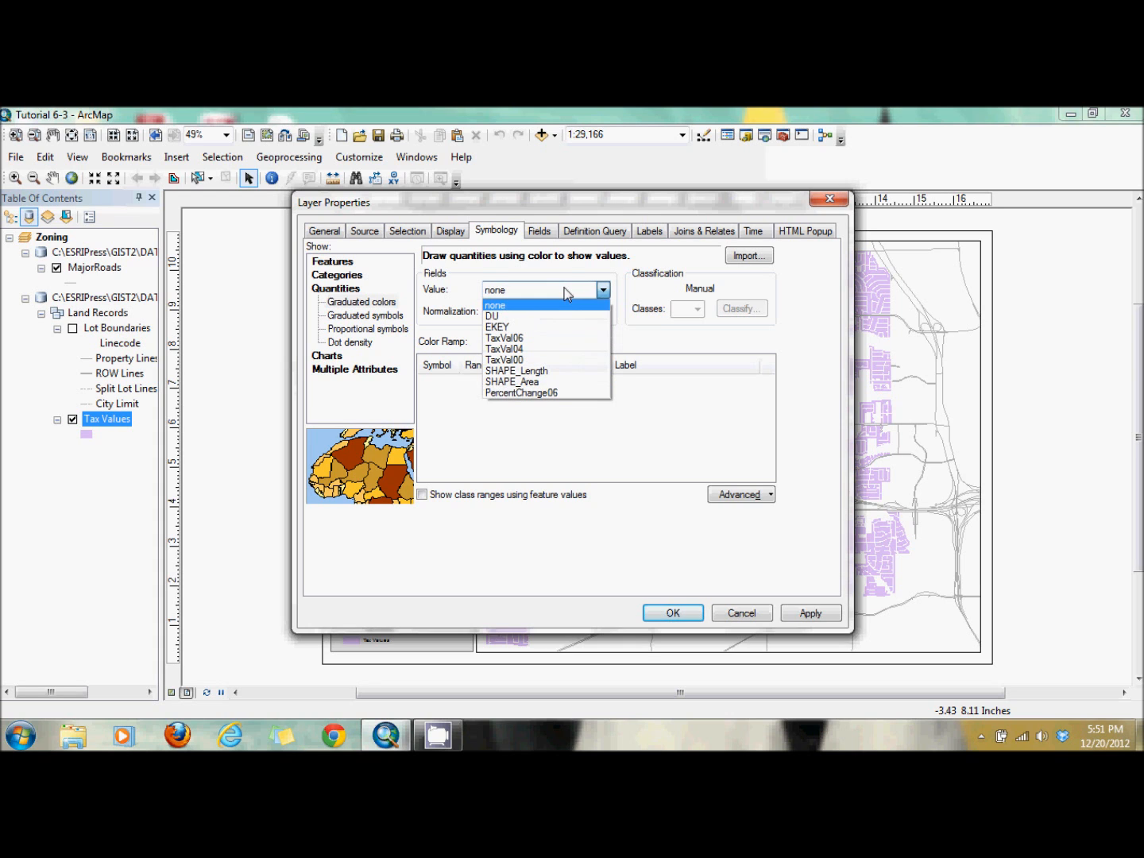
left_click(540, 393)
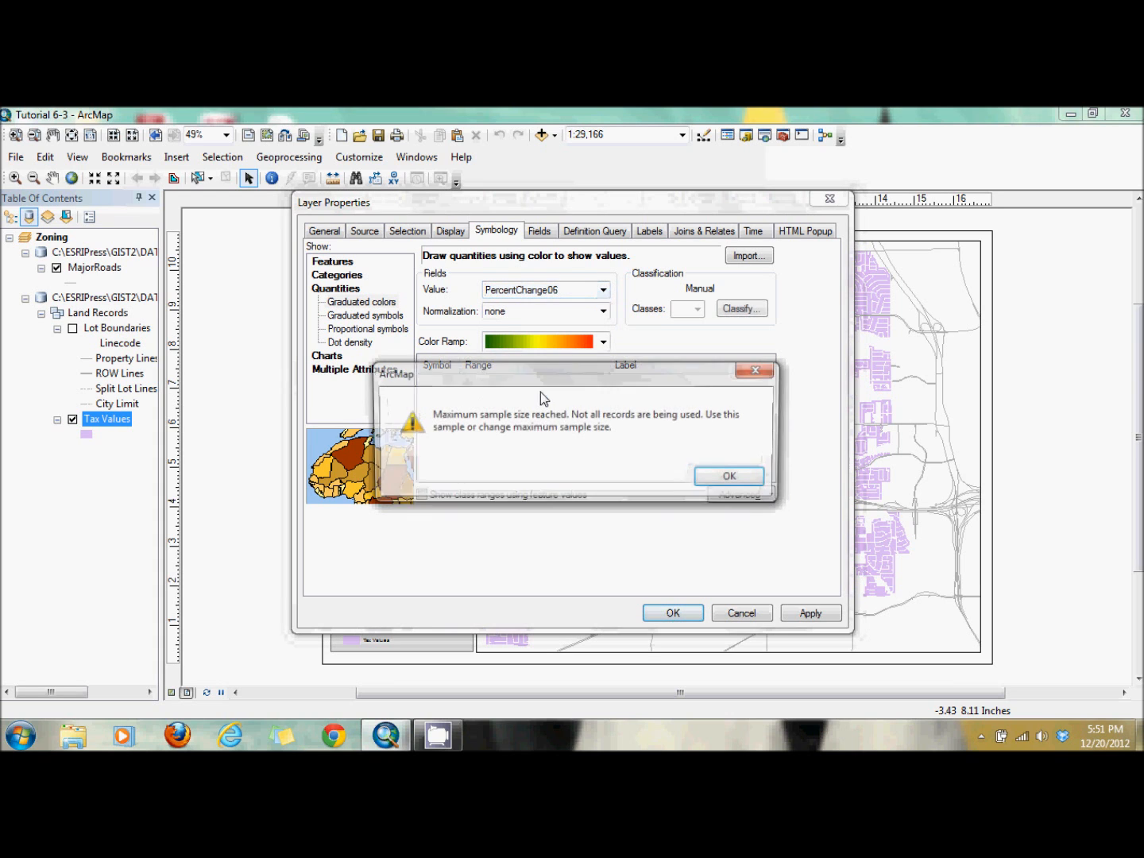
left_click(727, 477)
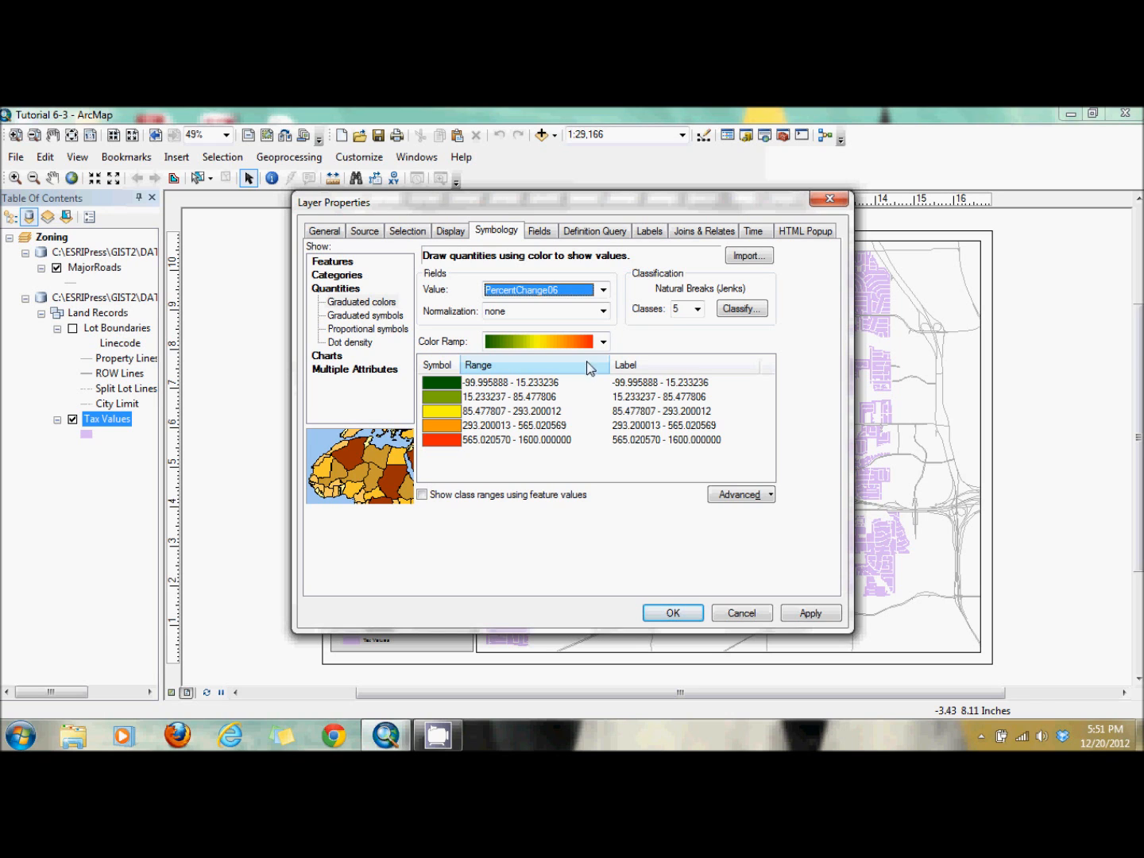
Keep the green-yellow-red color ramp and flip the symbols so the lowest class is red and the highest dark green
left_click(604, 340)
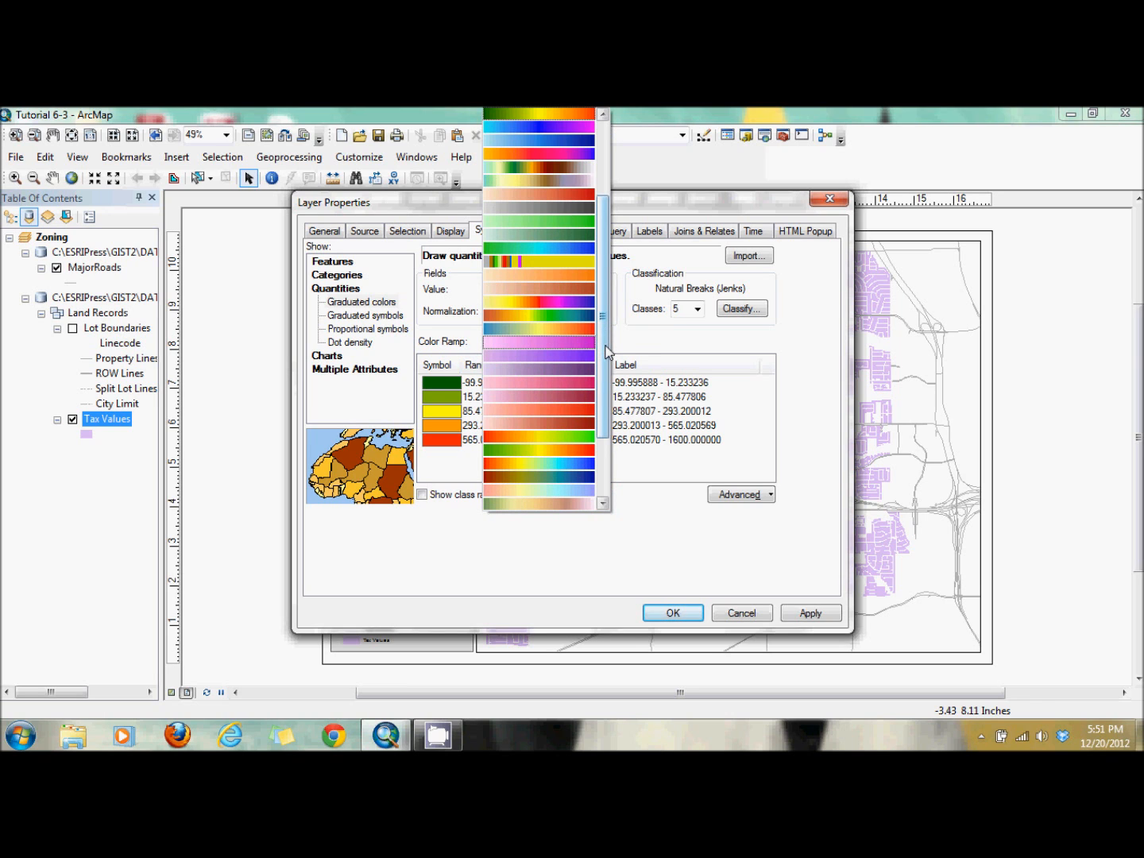
left_click(636, 338)
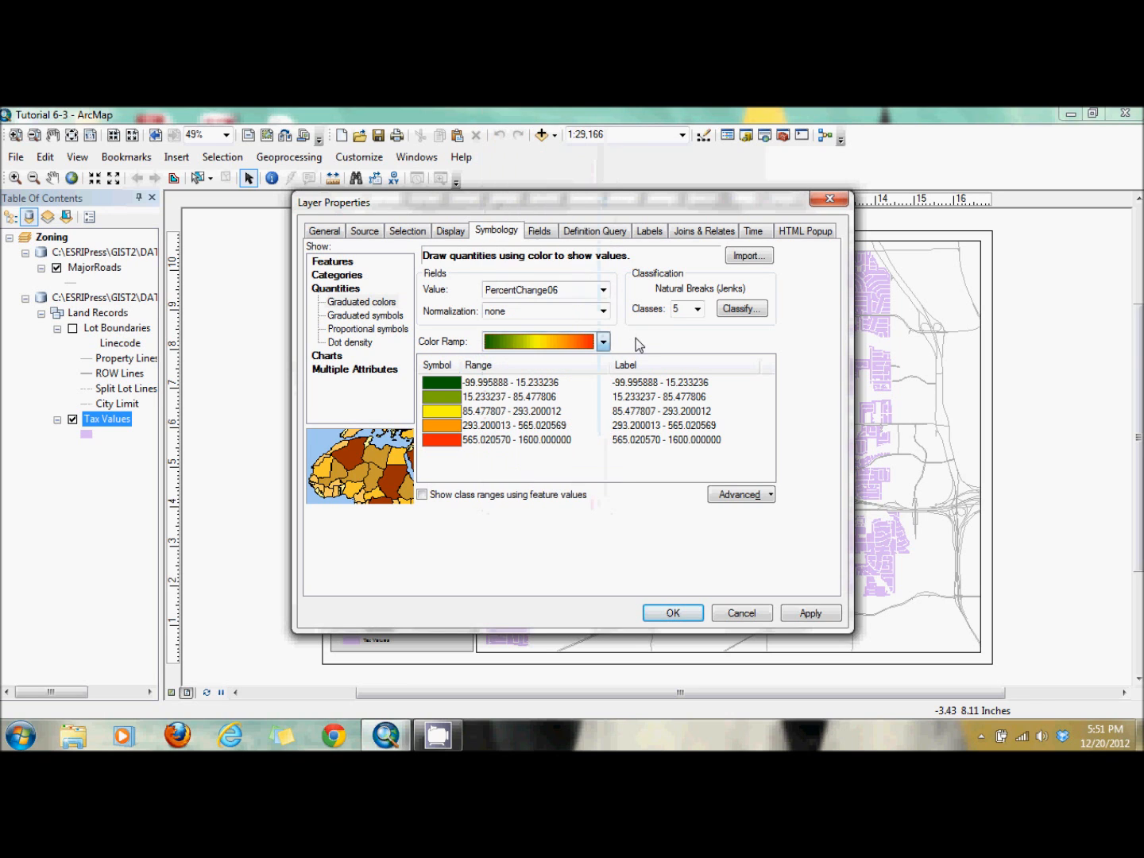
left_click(441, 366)
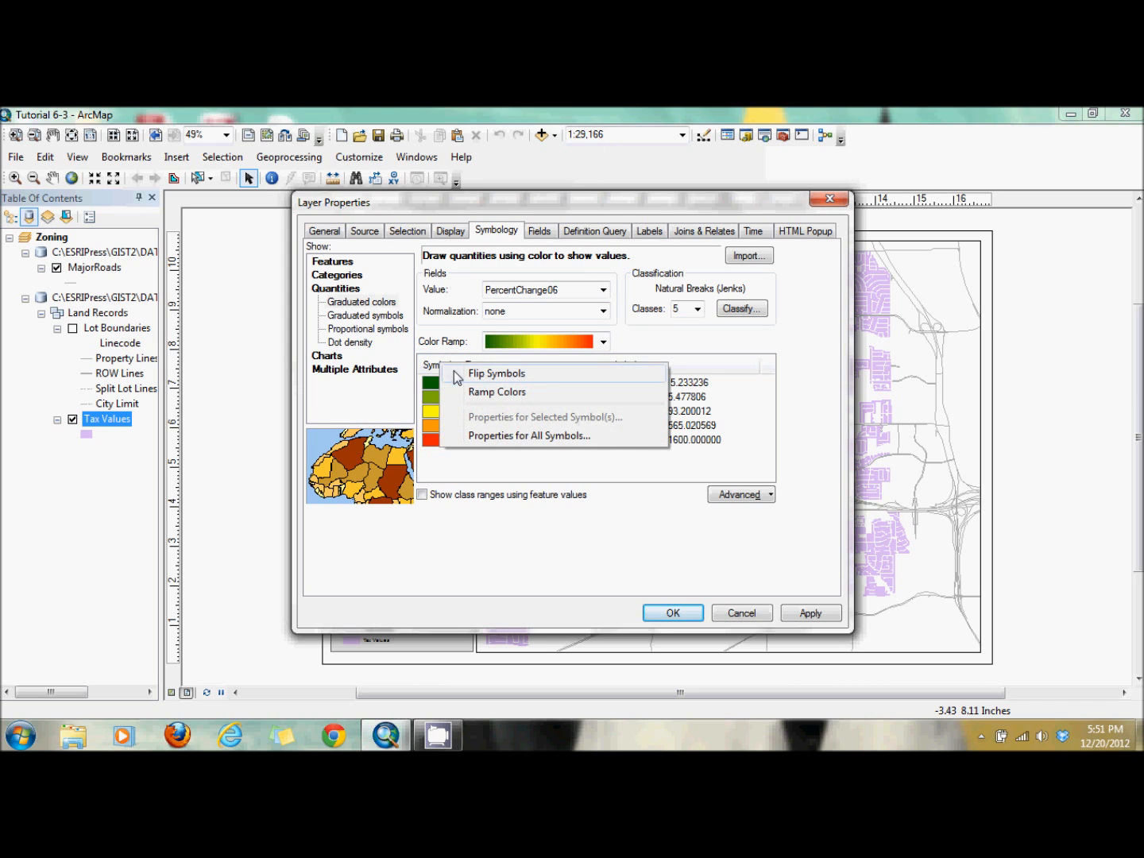
left_click(453, 371)
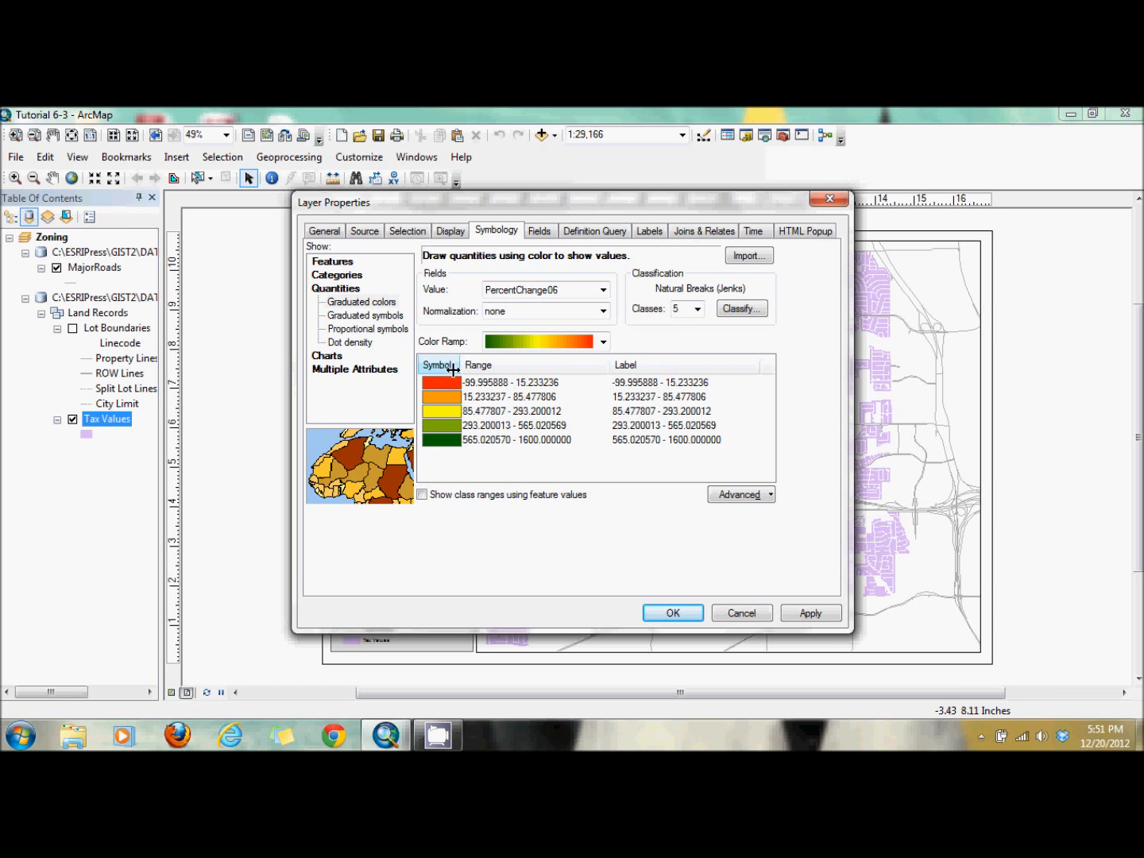
Classify PercentChange06 manually by setting the first four break values to -3.001, -0.001, 0 and 3, keeping the maximum as the last break
left_click(745, 314)
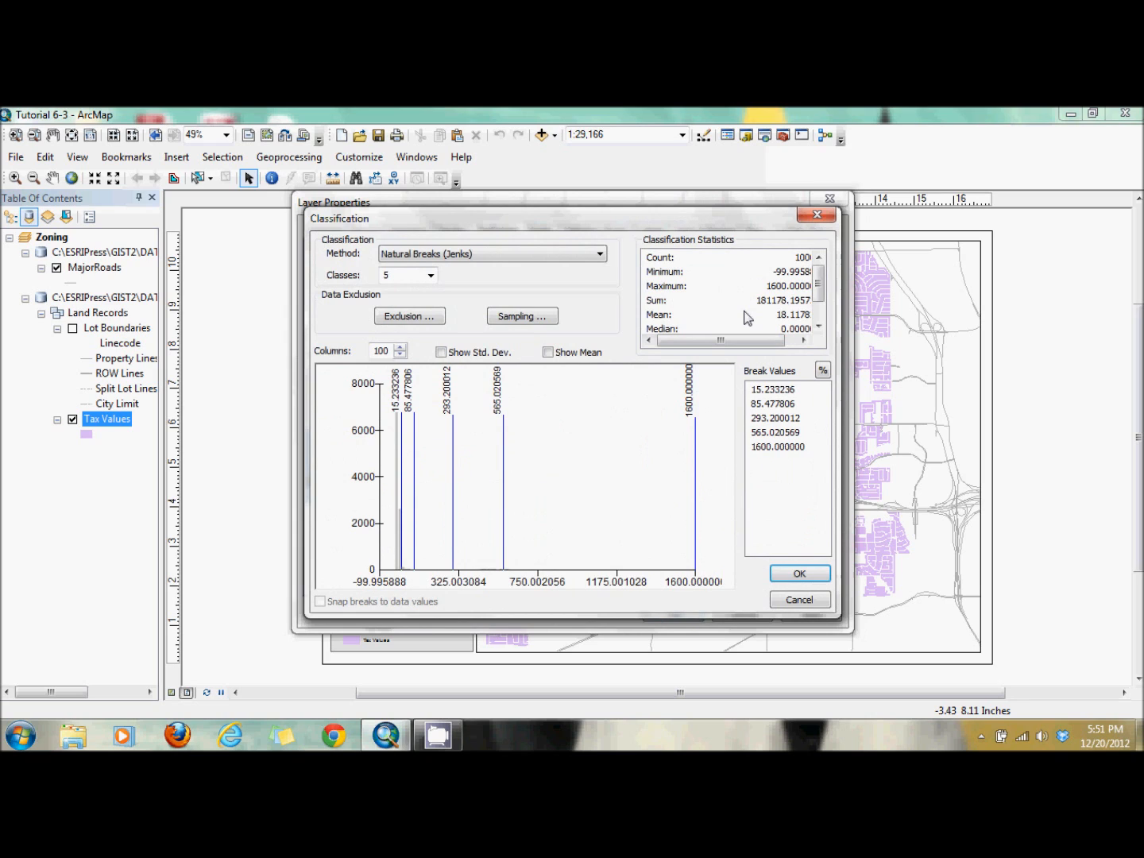
left_click(786, 392)
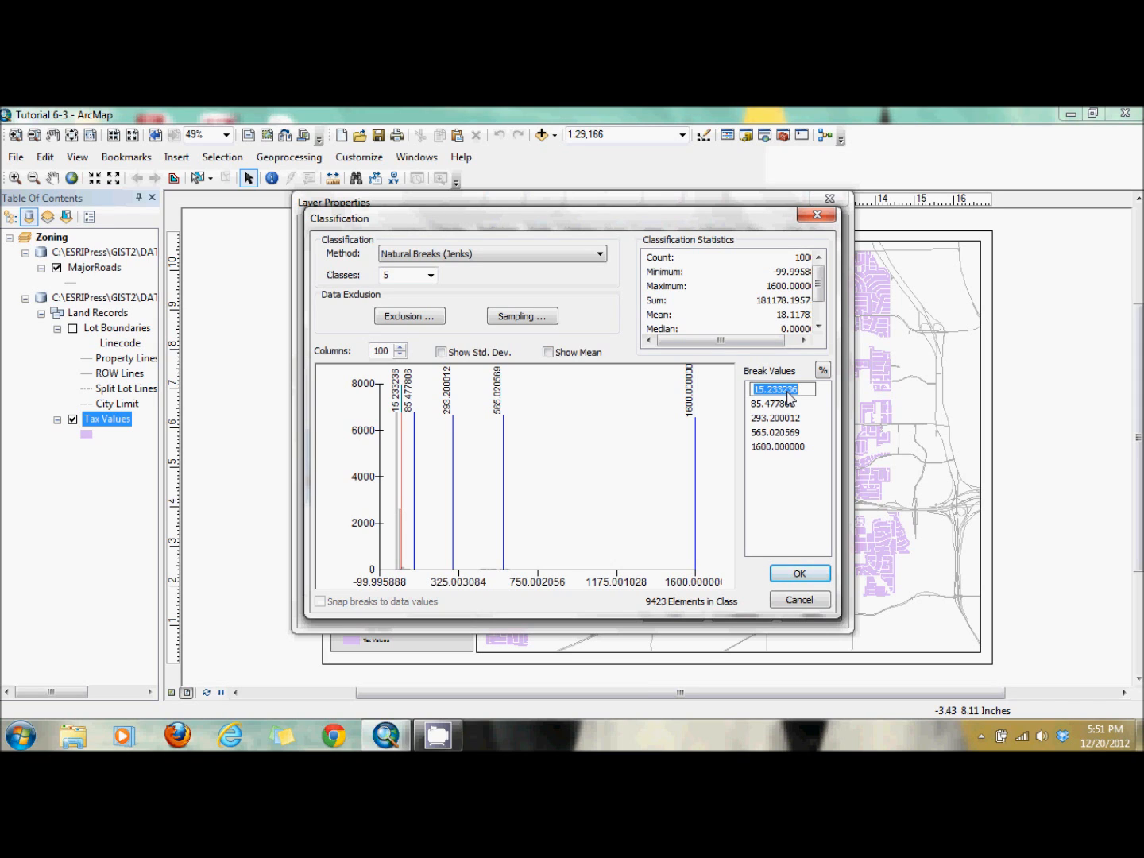
type("-3.001")
key("Return")
type("-.001")
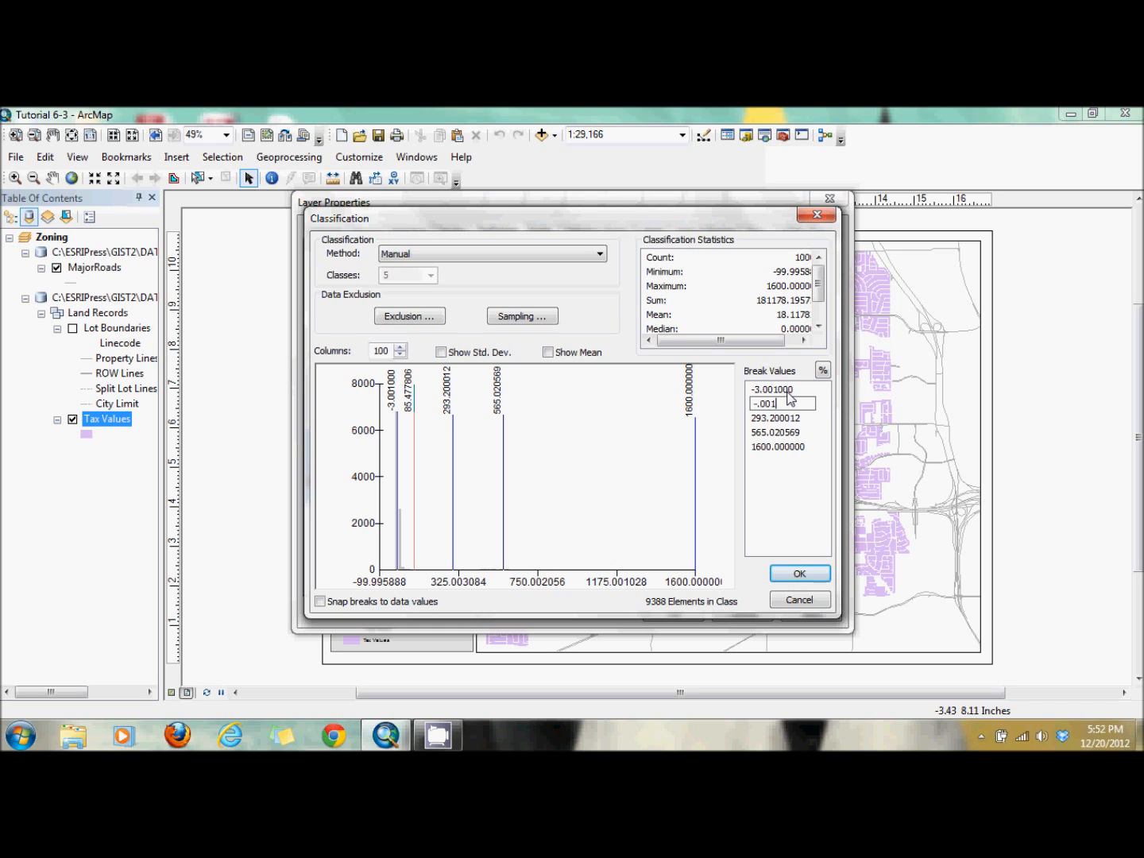
key("Return")
type("0")
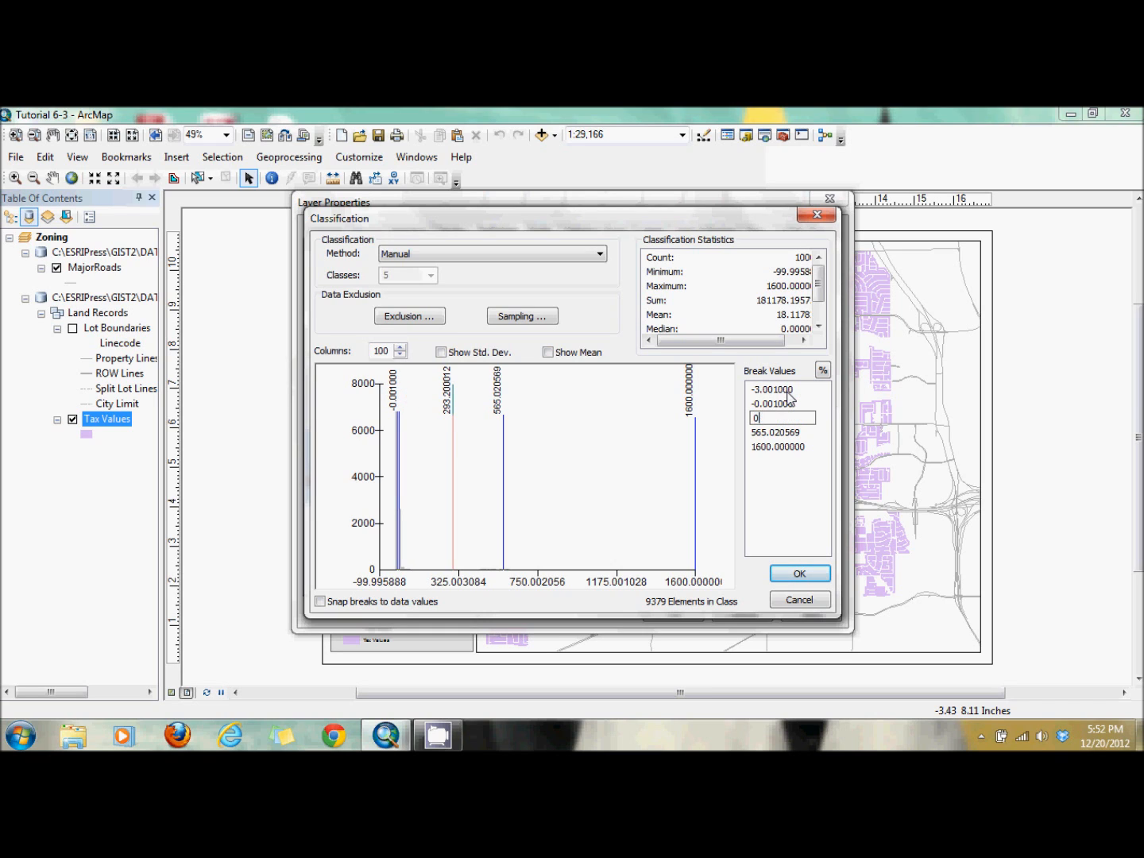
key("Return")
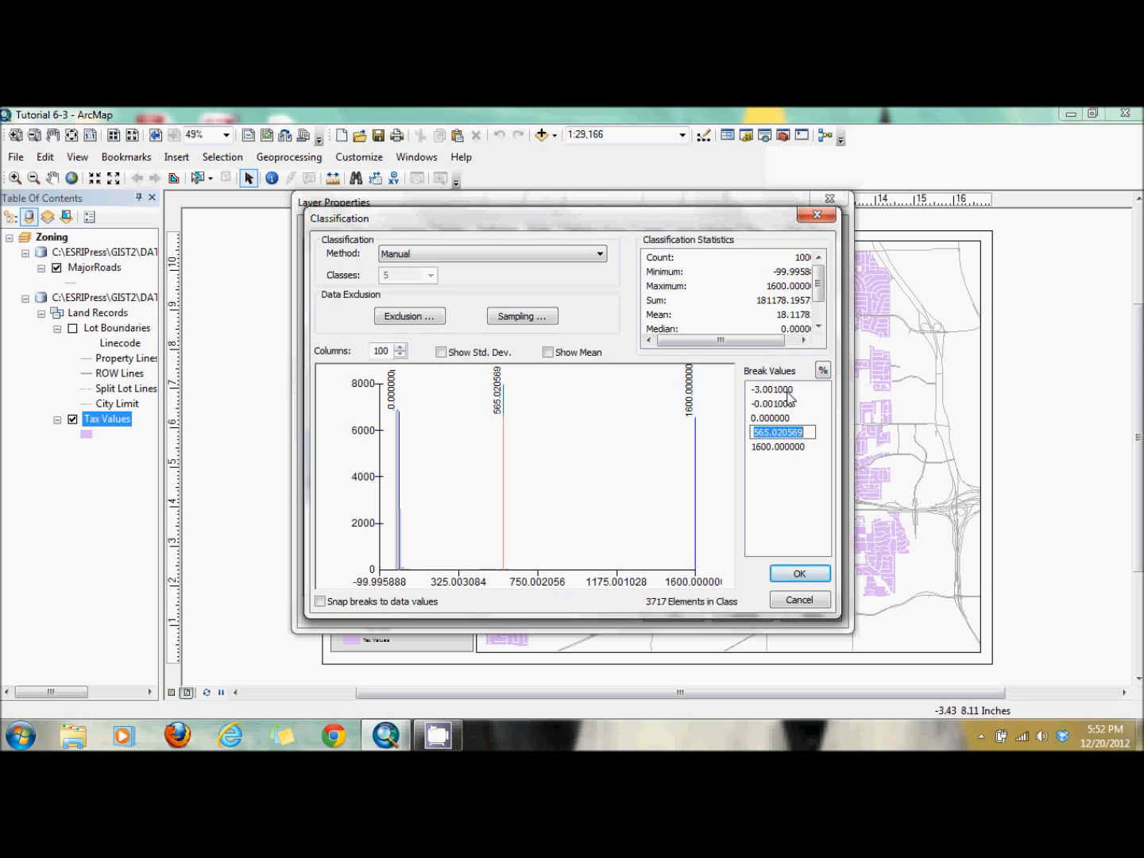
type("3")
key("Return")
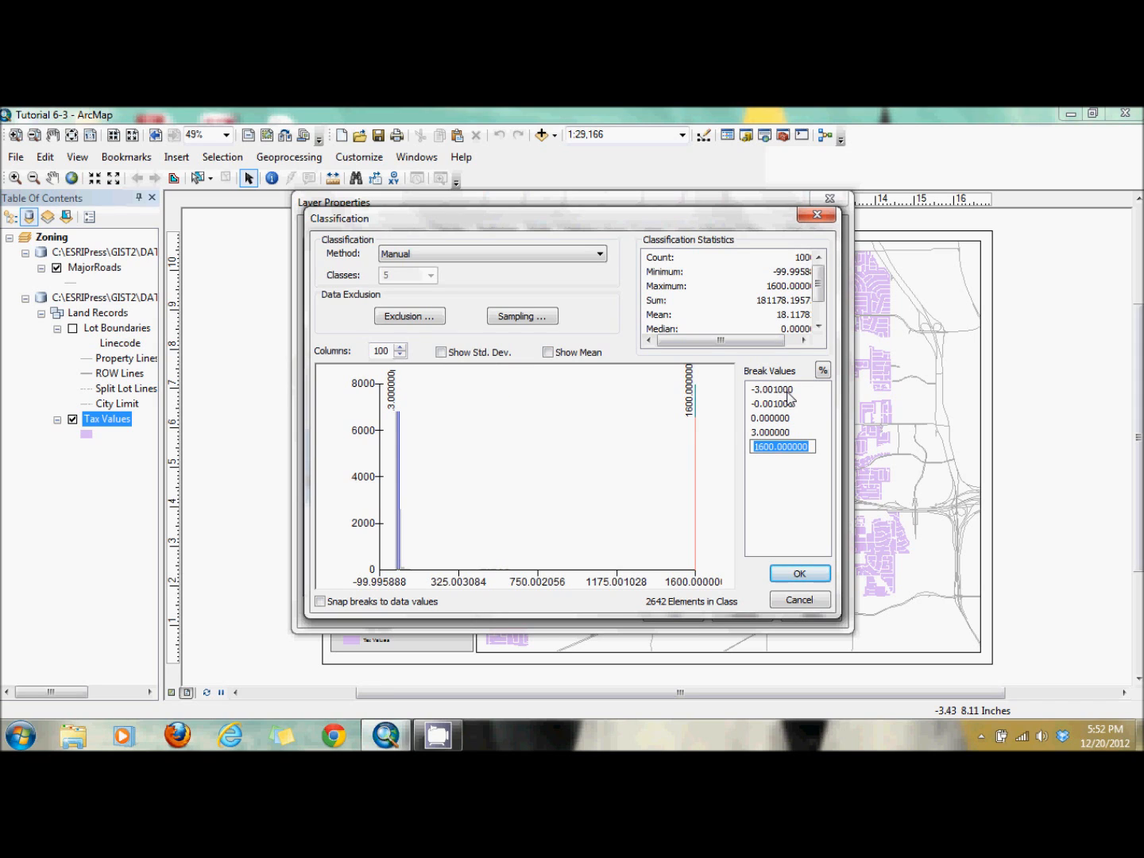
left_click(812, 573)
left_click(815, 577)
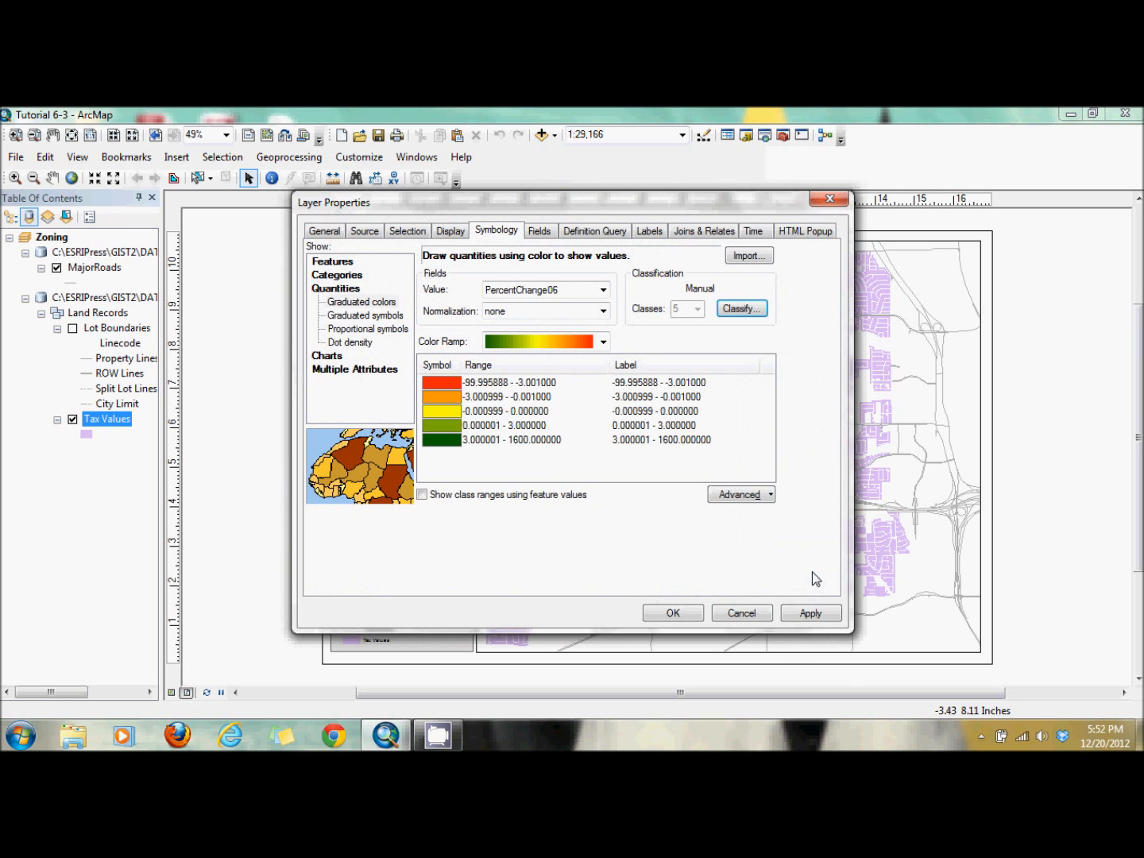
Label the two lowest classes "Greater than 3% Decrease" and "0% to 3% Decrease"
left_click(669, 383)
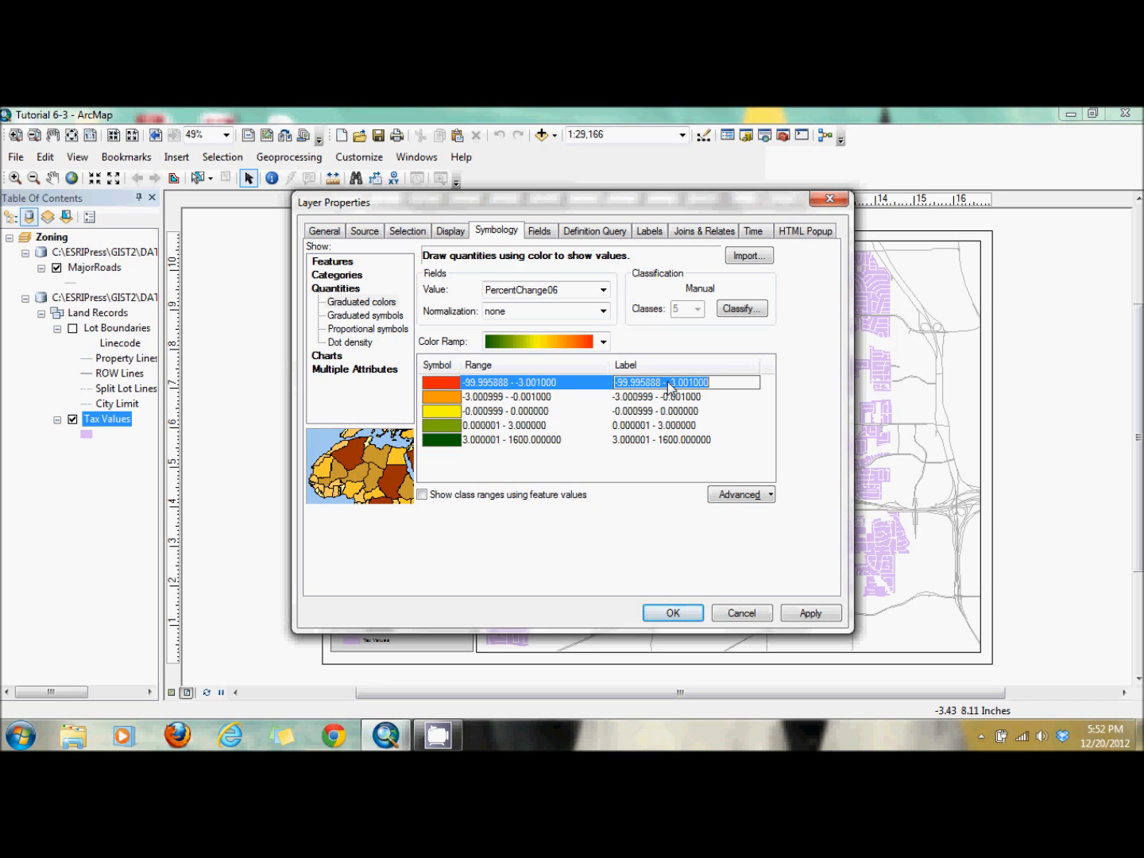
type("Greater than ")
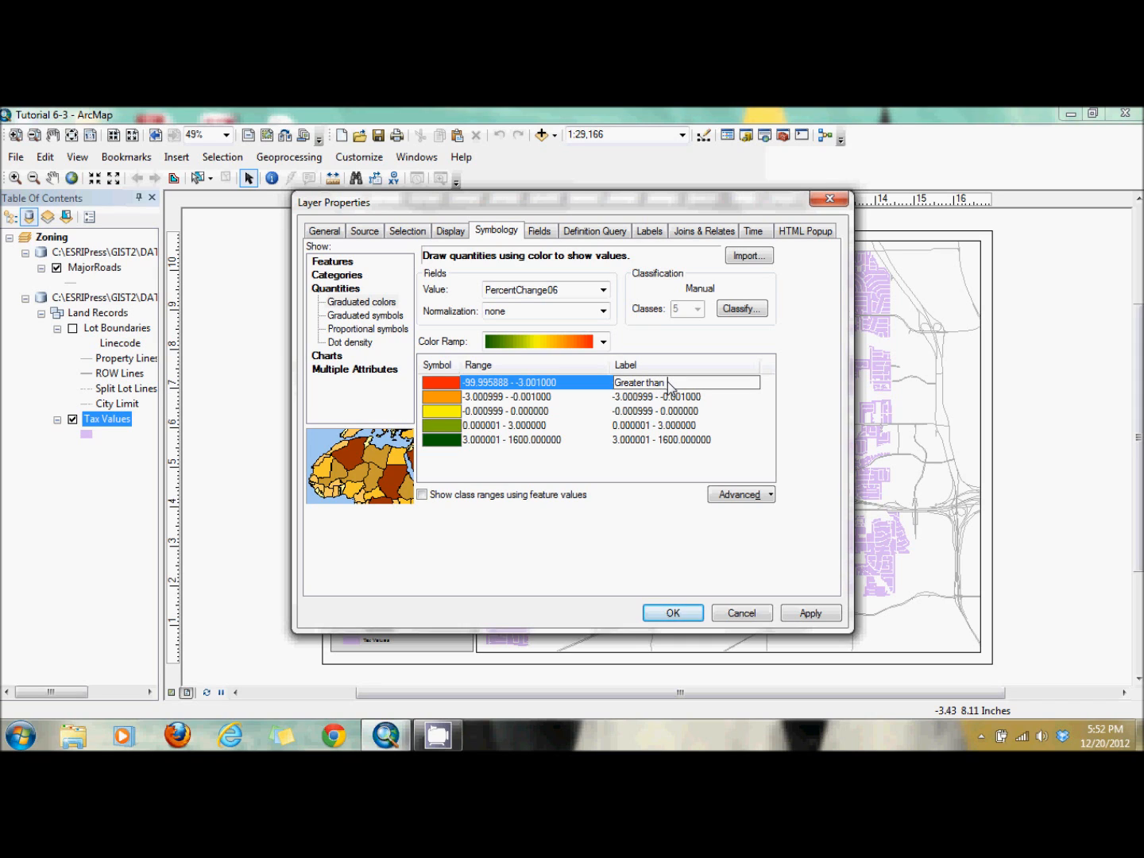
type("-3% Decrease")
key("Return")
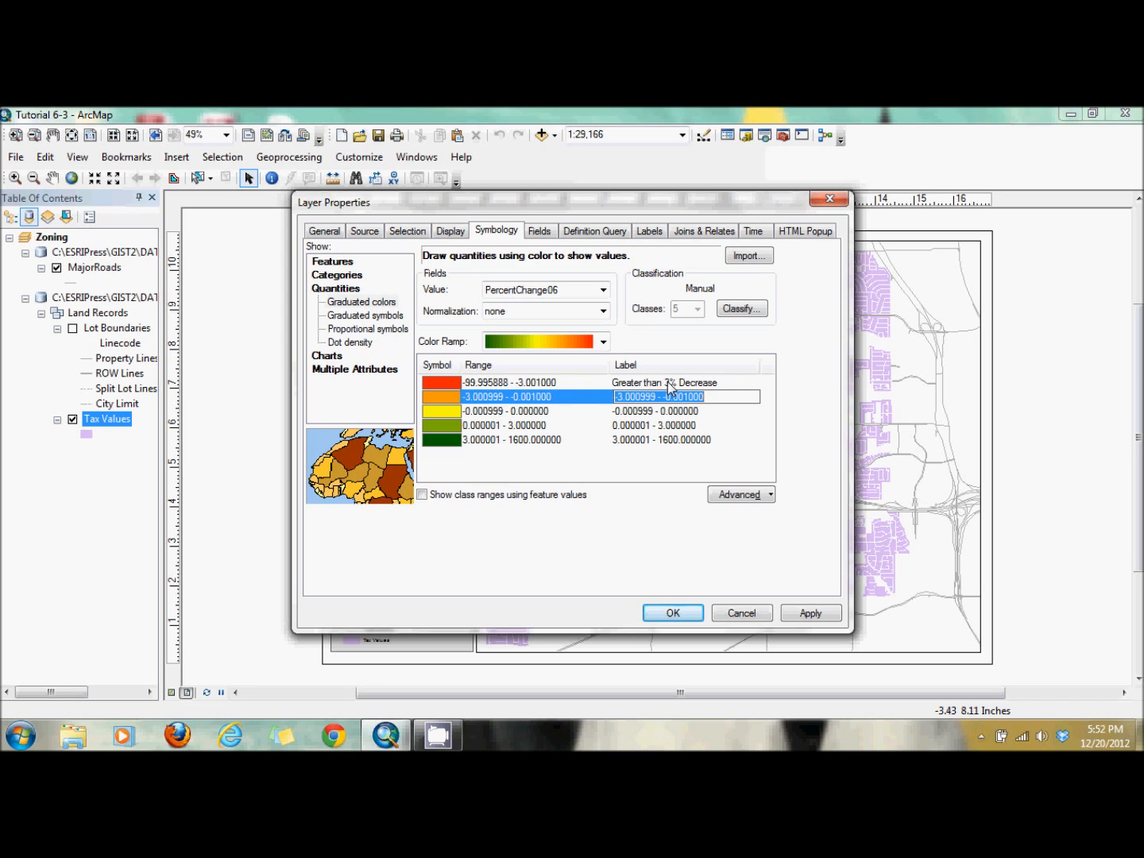
type("0%")
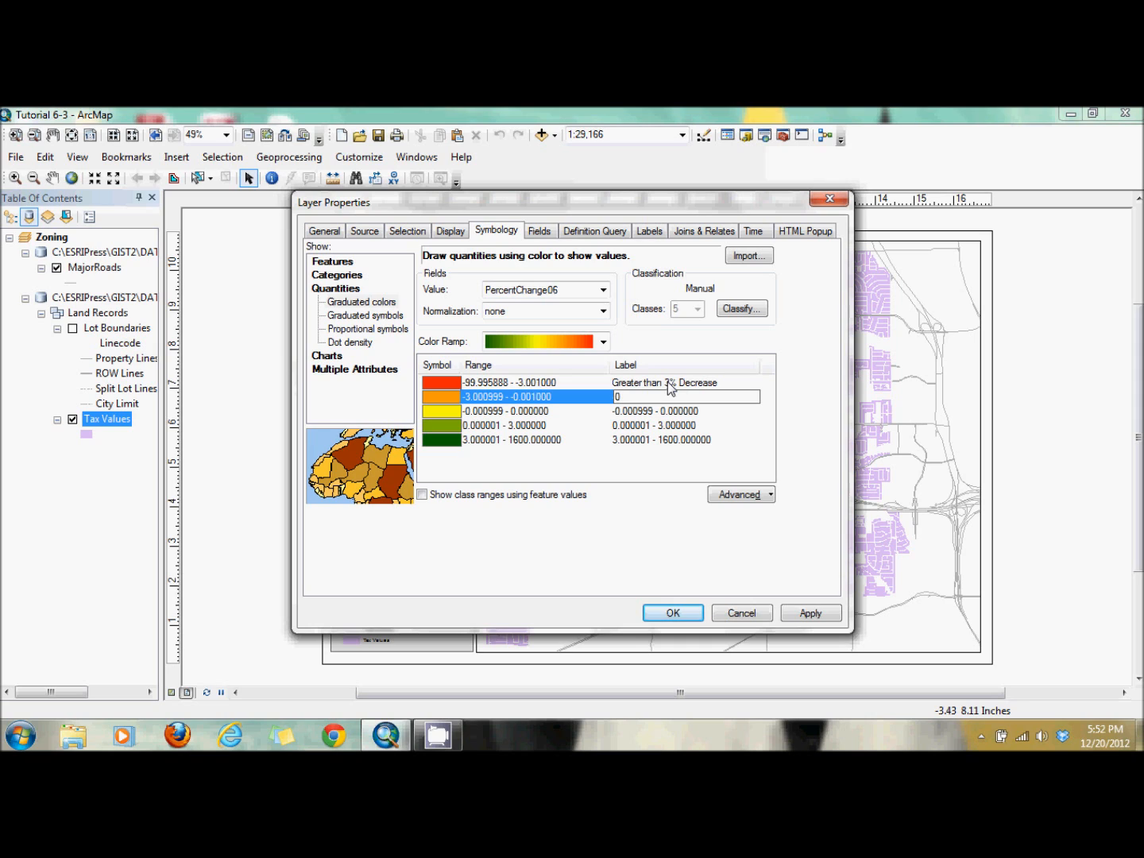
type(" to 3% Decrease")
key("Return")
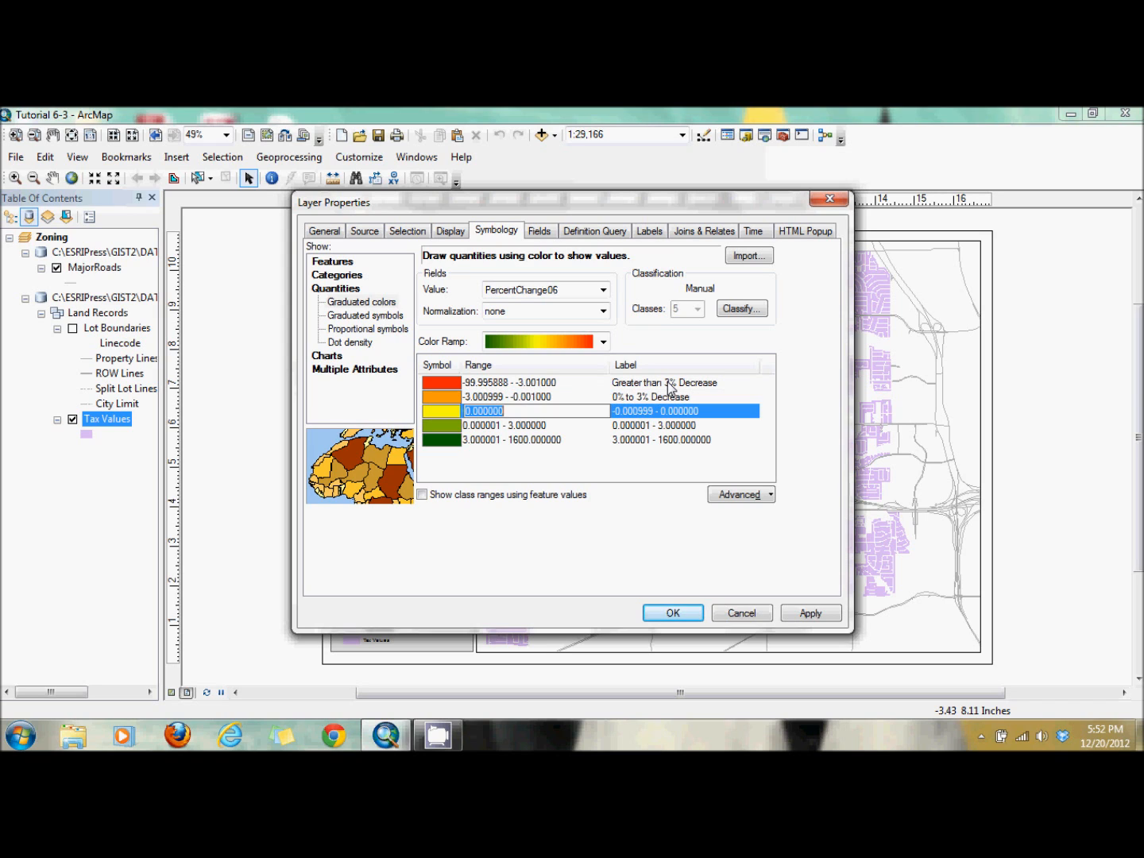
Label the yellow middle class "No Change" and the light green class "0% to 3% Increase"
type("No Change")
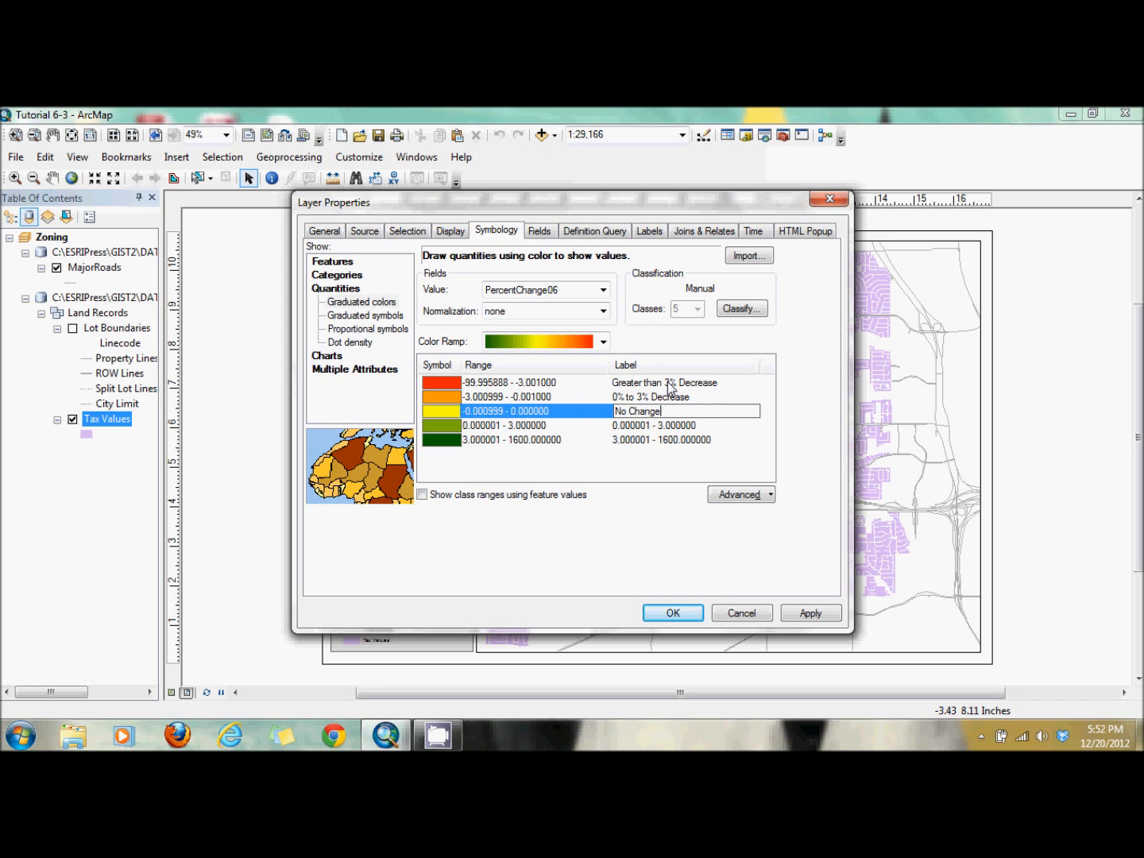
key("Return")
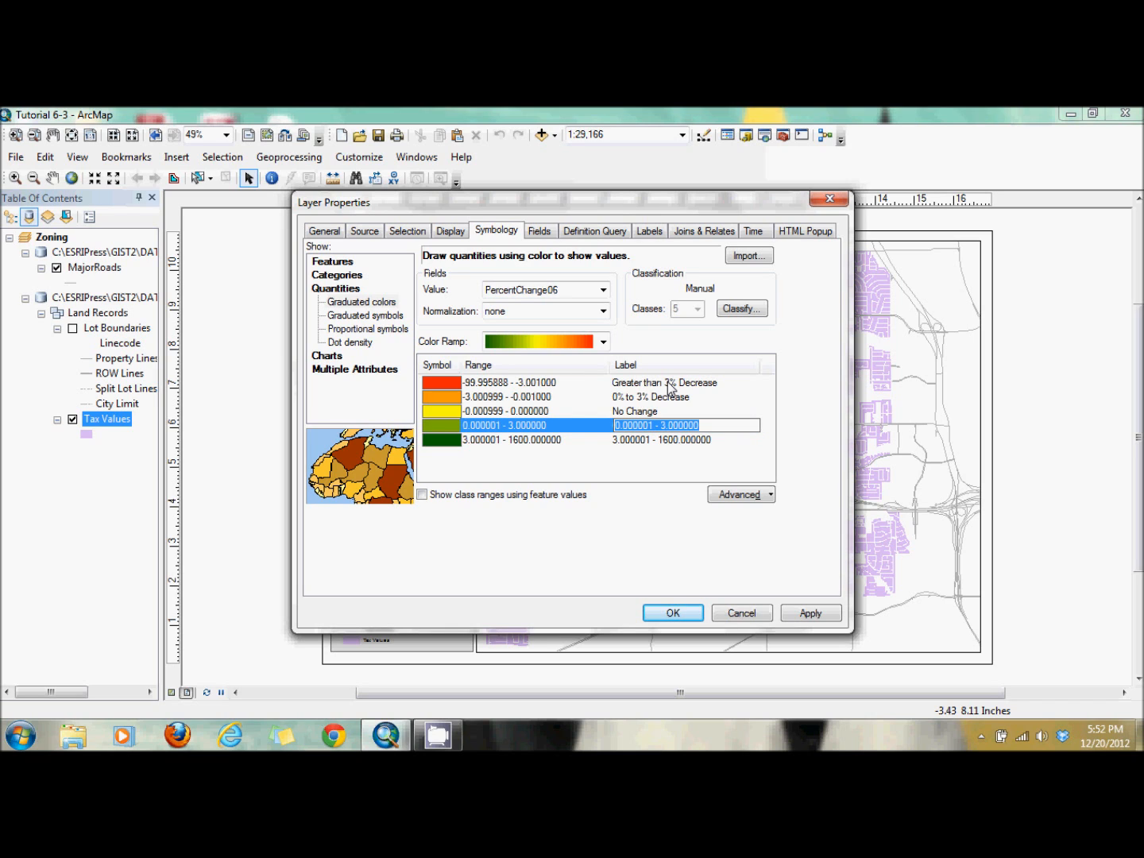
type("0%")
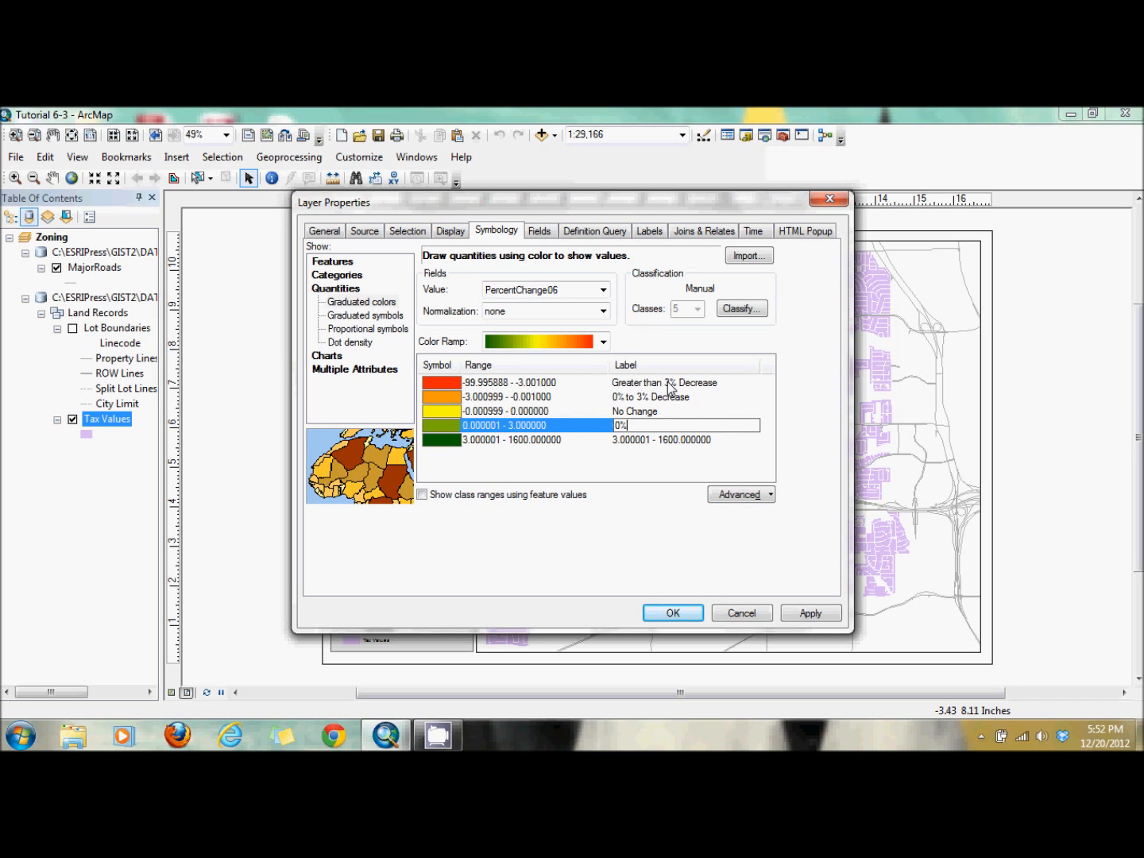
type(" to 3% Increase")
key("Return")
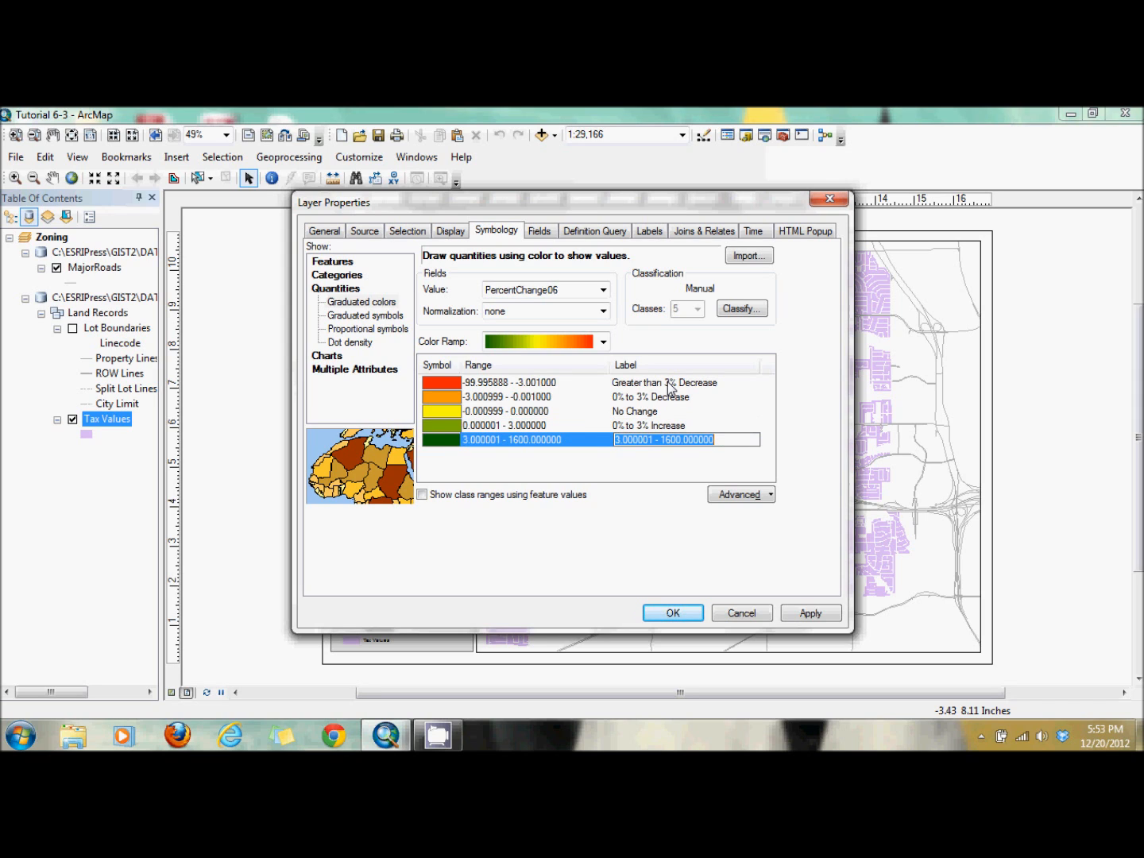
Label the dark green highest class "Greater than 3% Increase" and apply the symbology to the Tax Values layer
type("Greater tah")
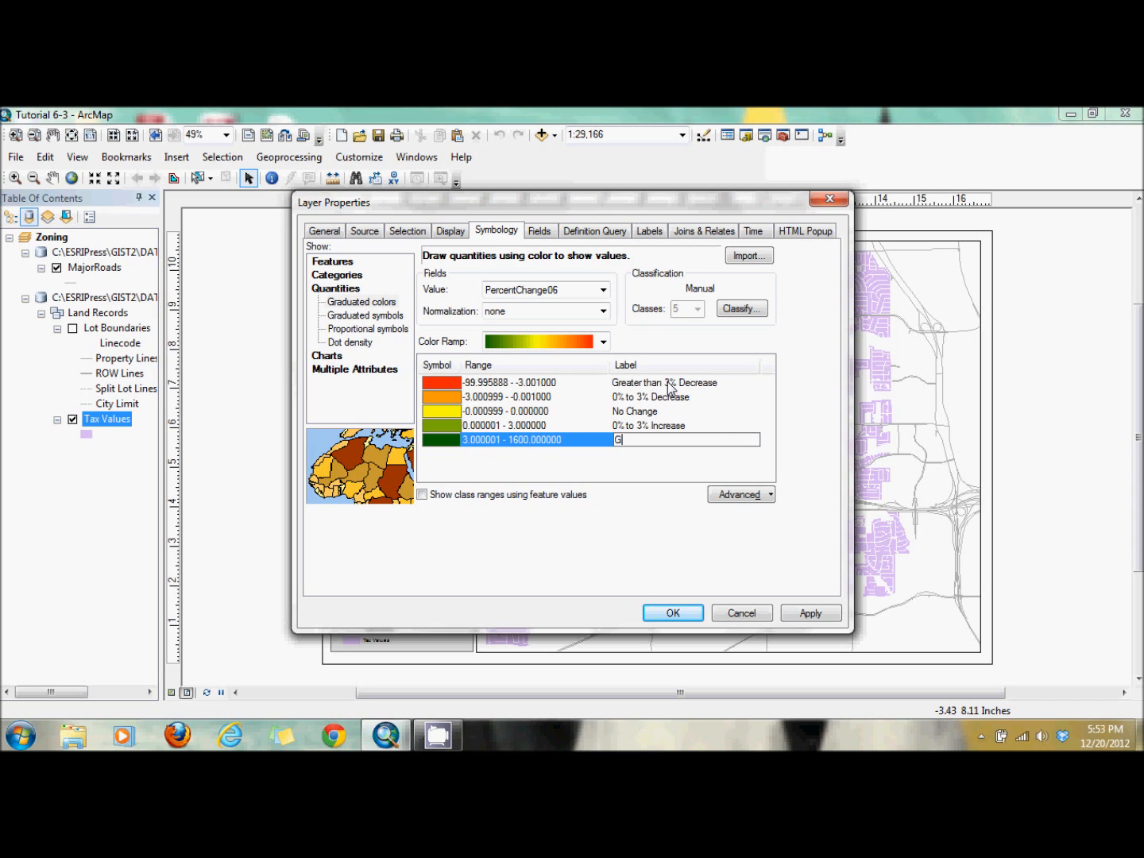
key("BackSpace")
key("BackSpace")
key("BackSpace")
type("than 3% Increase")
left_click(677, 617)
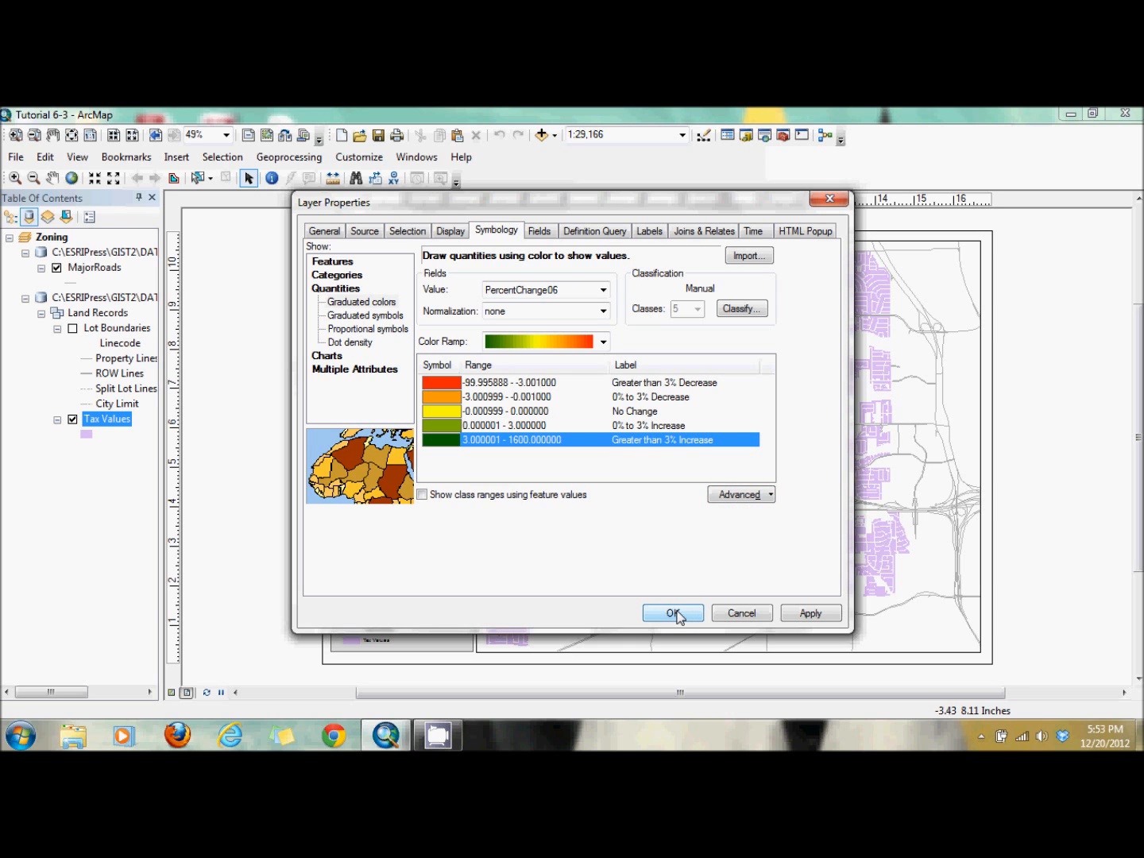
left_click(675, 614)
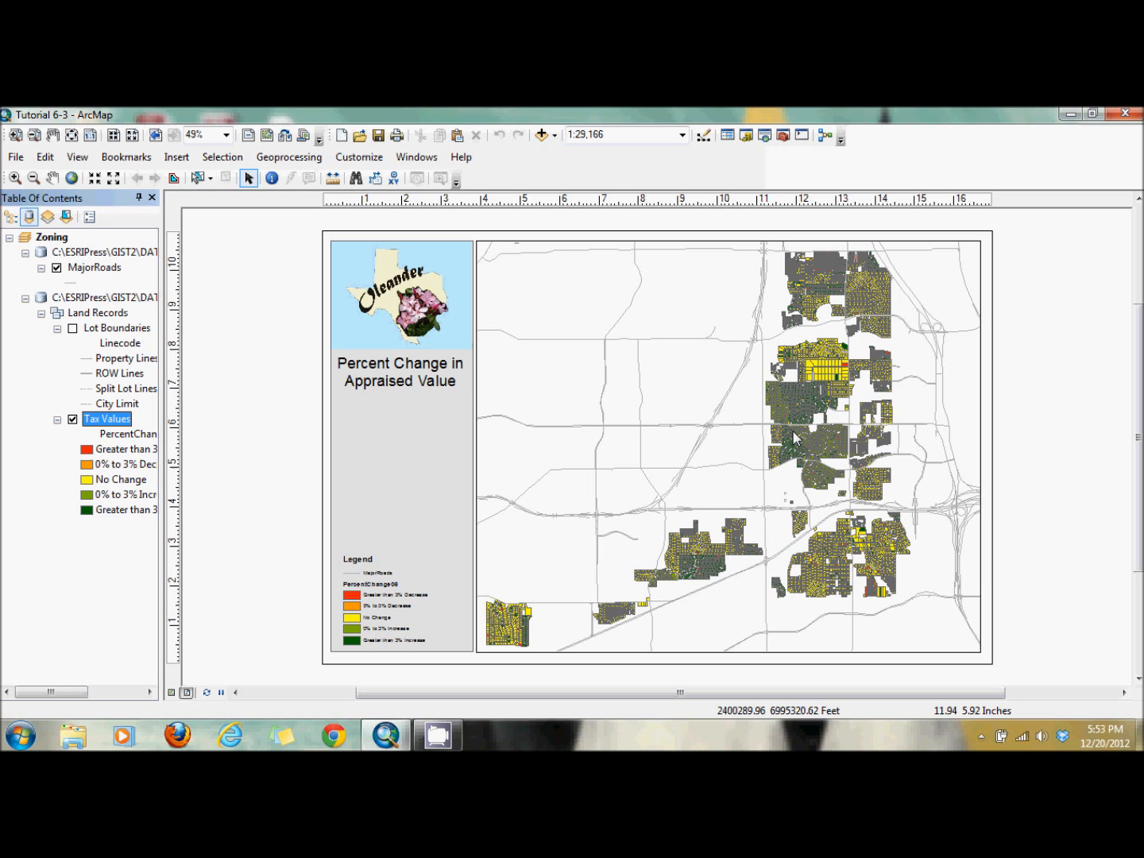
Reduce the outline width for all Tax Values class symbols so the parcels draw without gray outlines
double_click(125, 422)
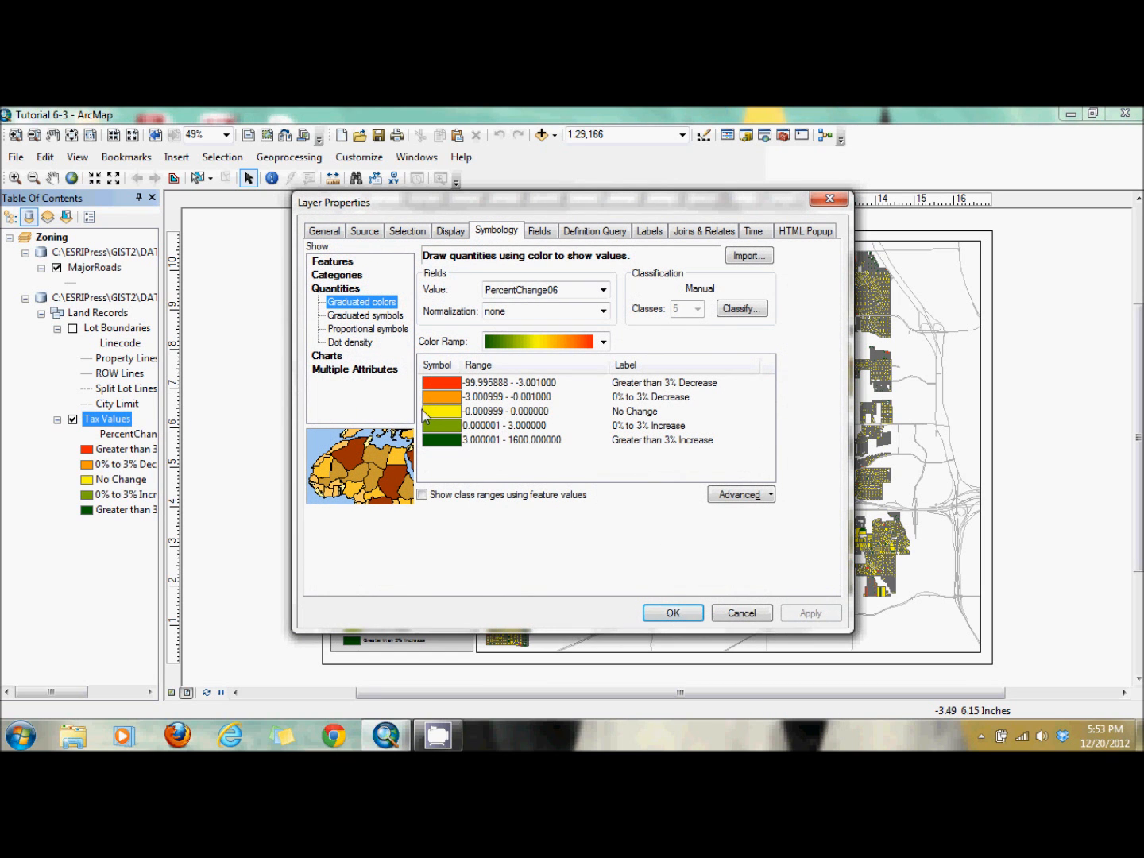
left_click(438, 371)
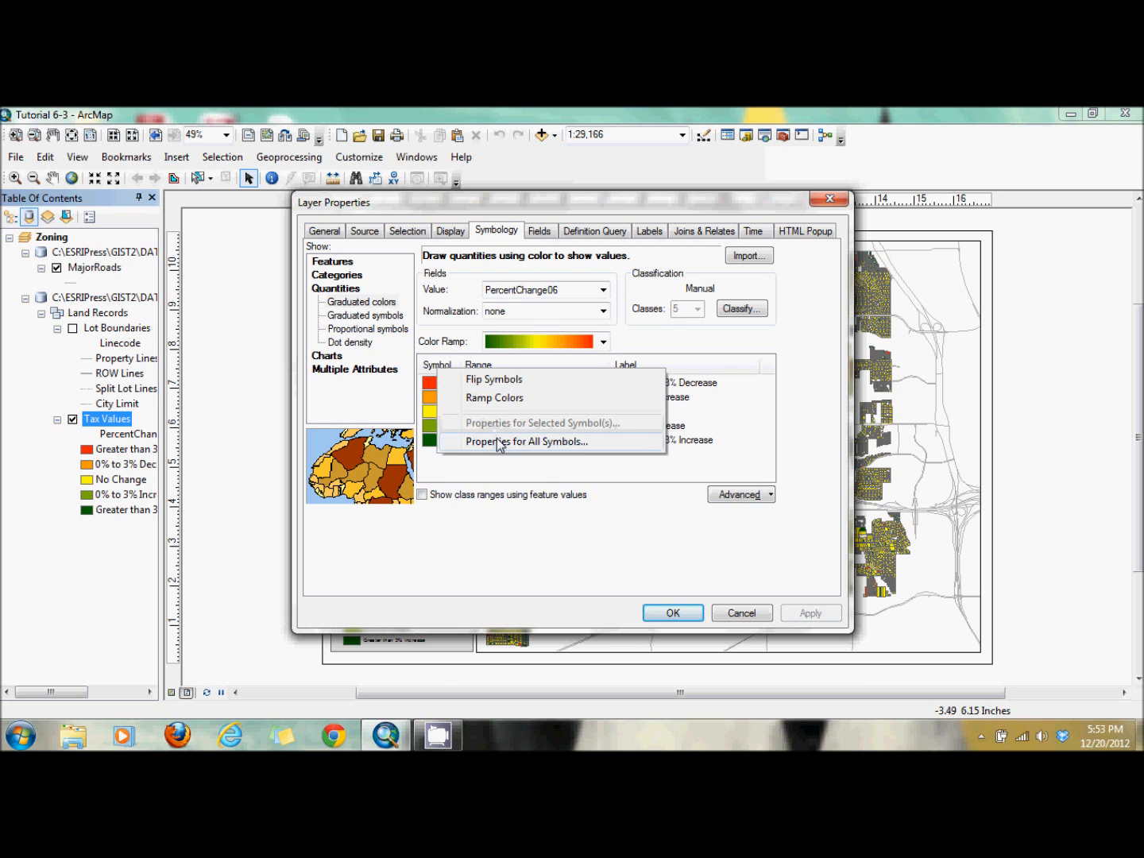
left_click(497, 441)
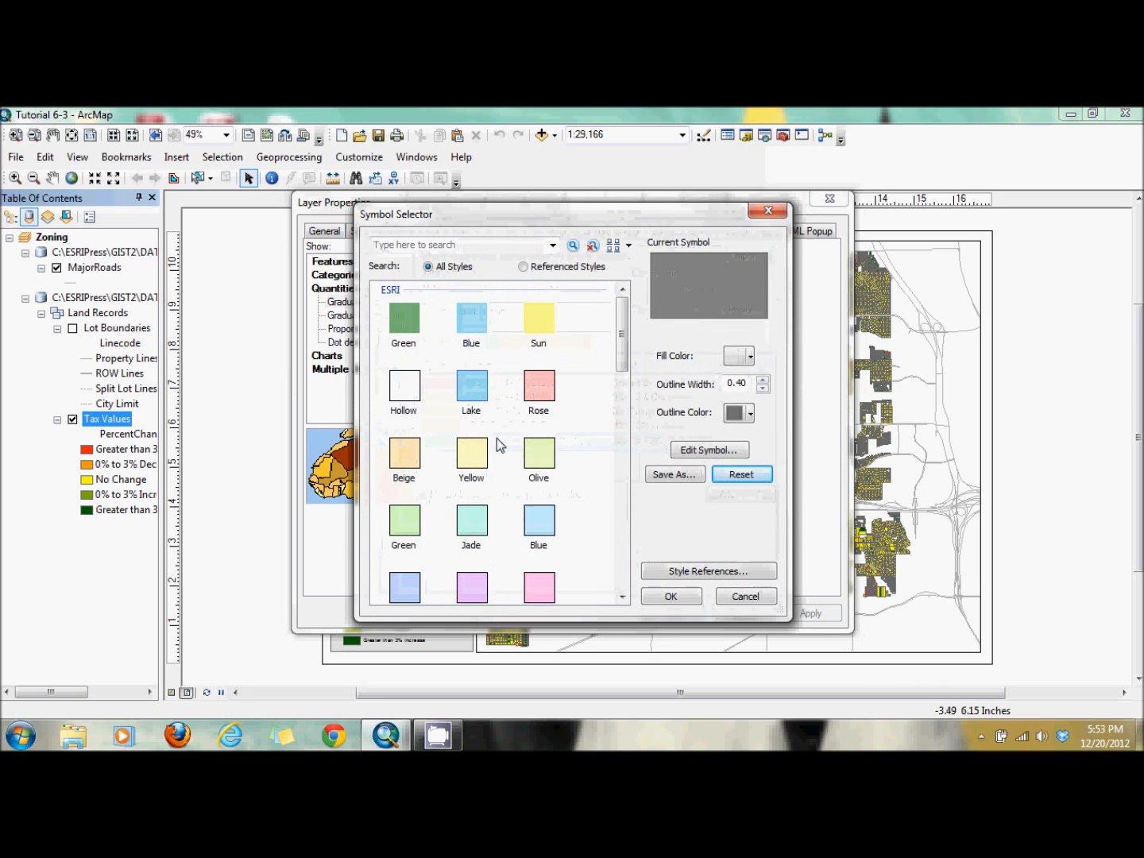
left_click(762, 389)
left_click(674, 598)
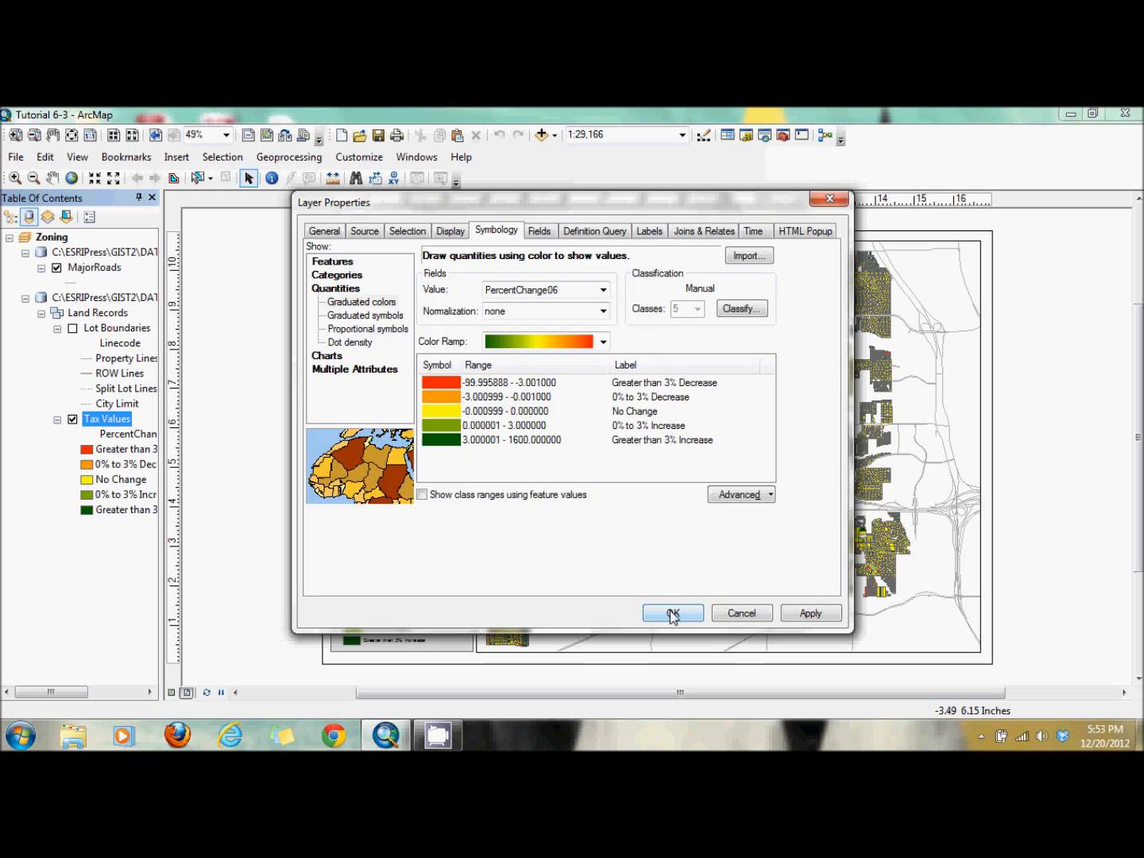
left_click(673, 613)
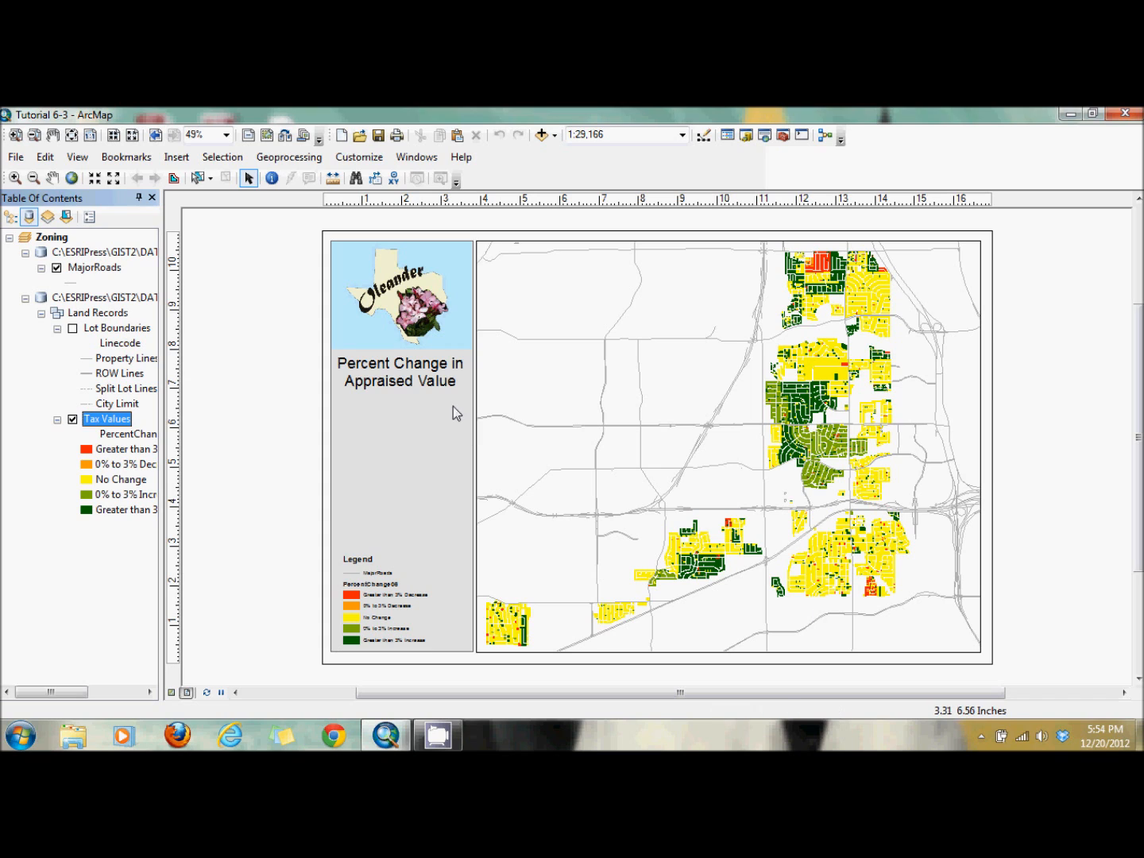
Zoom in on the red parcel cluster at the north end of the map to examine its value changes
left_click(14, 178)
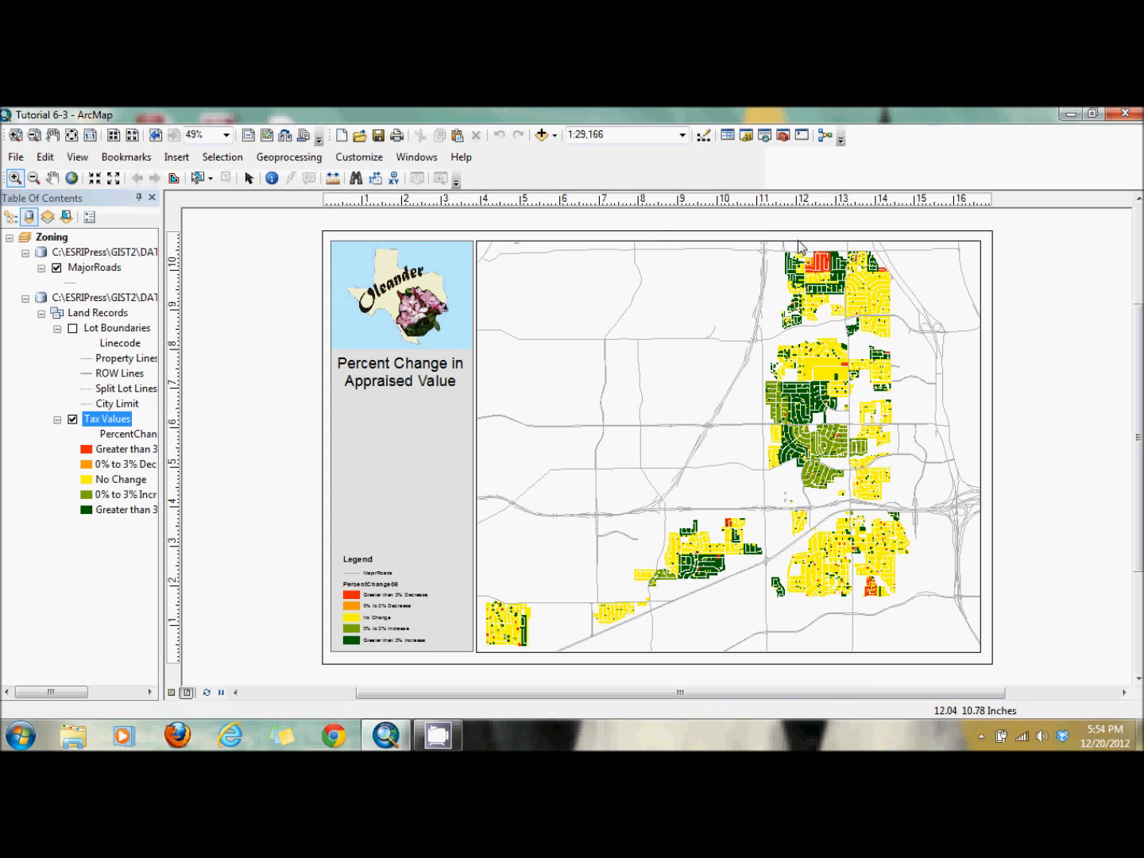
left_click_drag(847, 286, 793, 244)
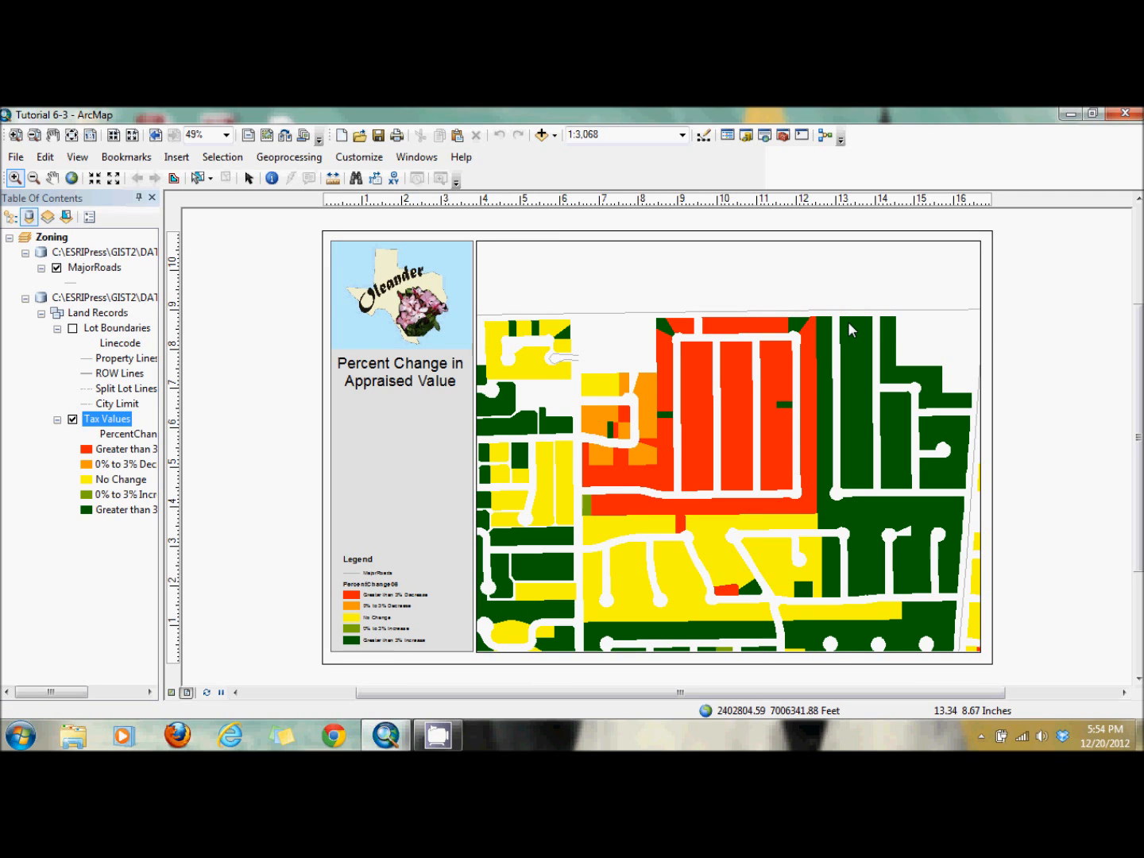